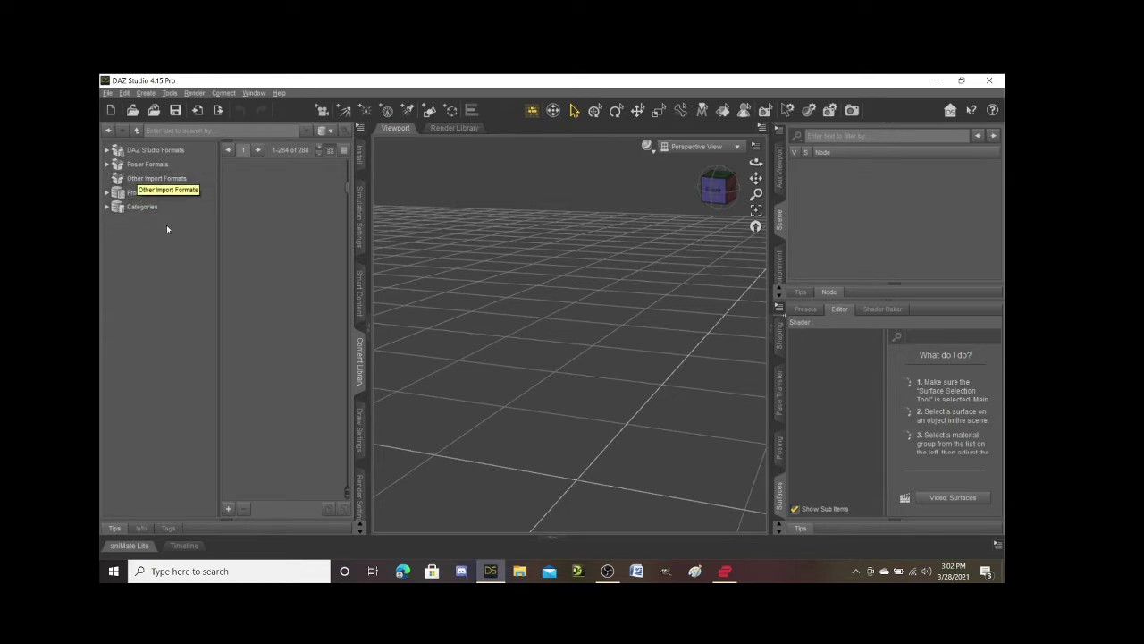
# - Expand Products and its A folder to list products like Abigail Outfit and Actual Hair
pyautogui.click(107, 193)
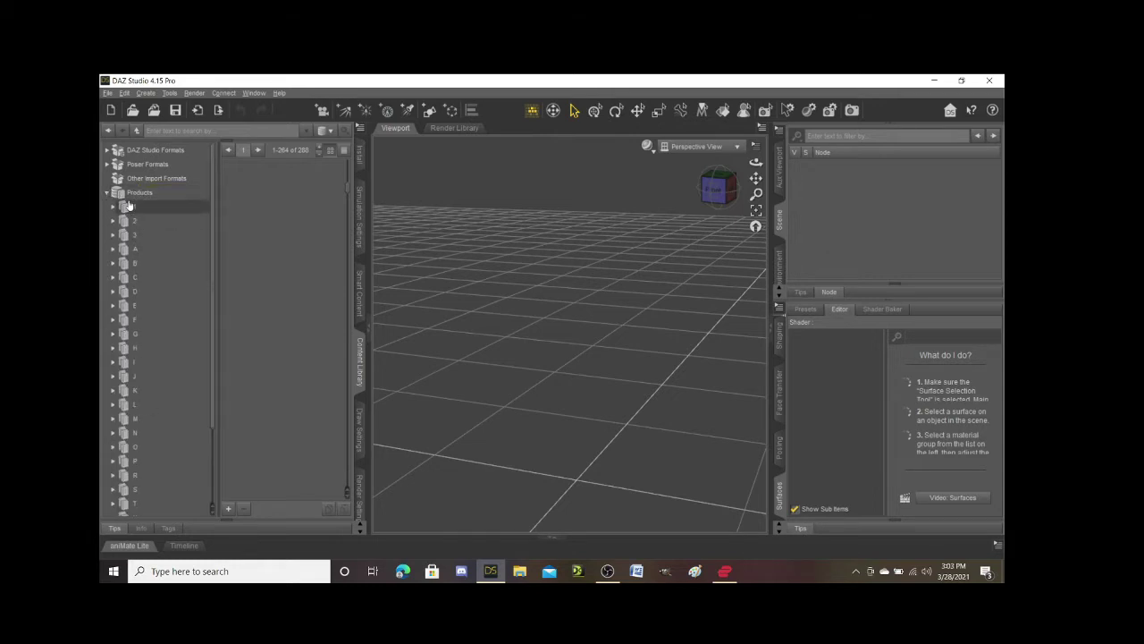
pyautogui.scroll(-2, 135, 227)
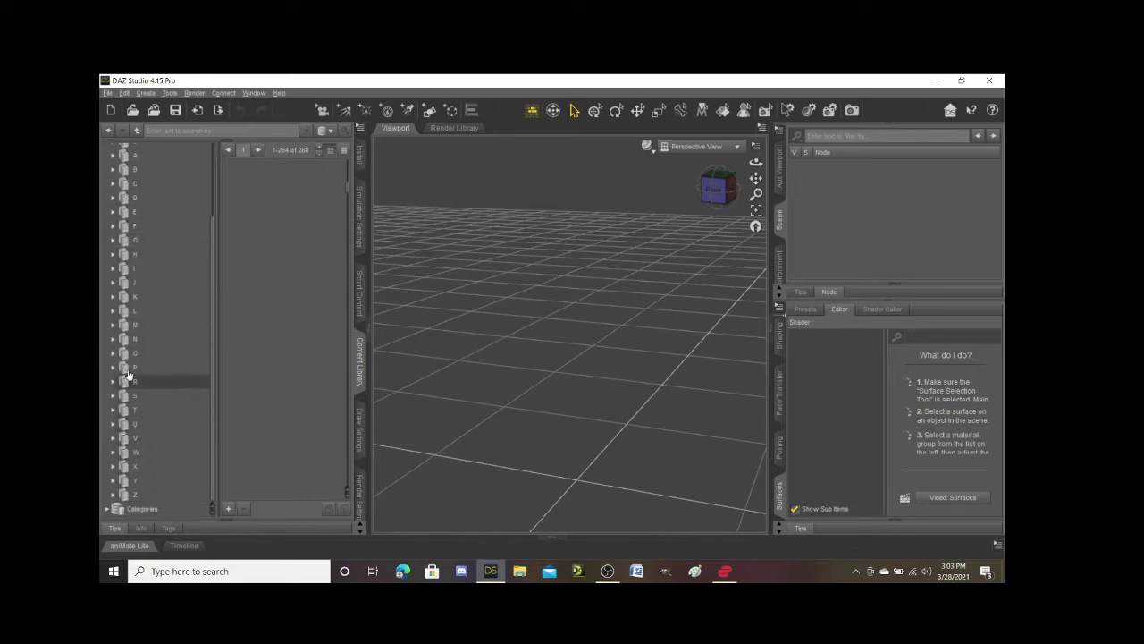
pyautogui.scroll(2, 143, 189)
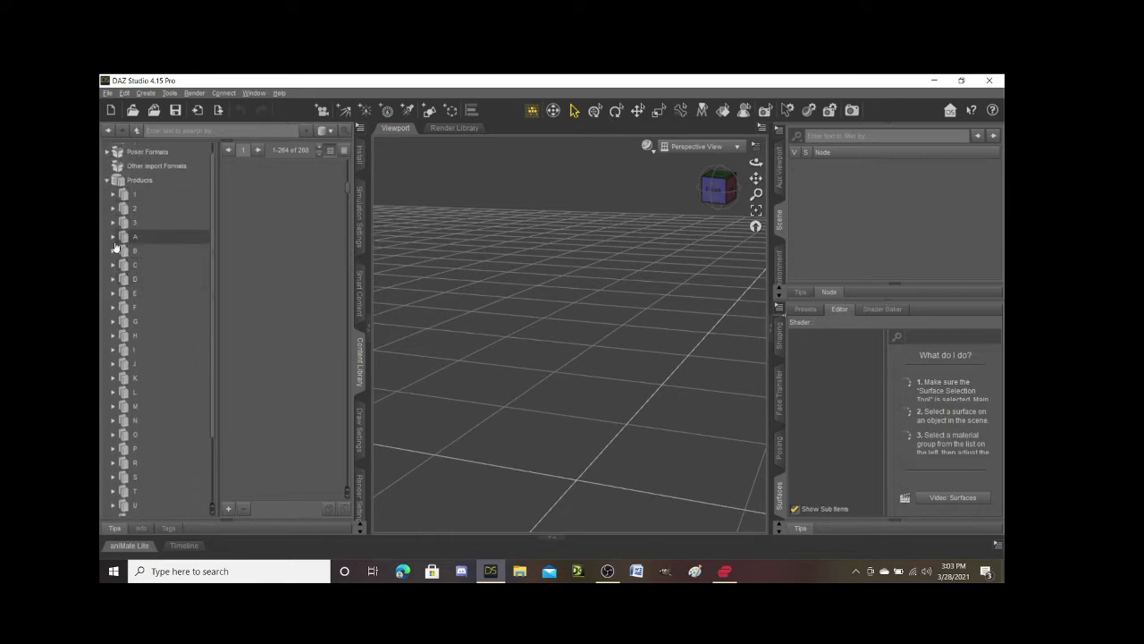
pyautogui.click(113, 240)
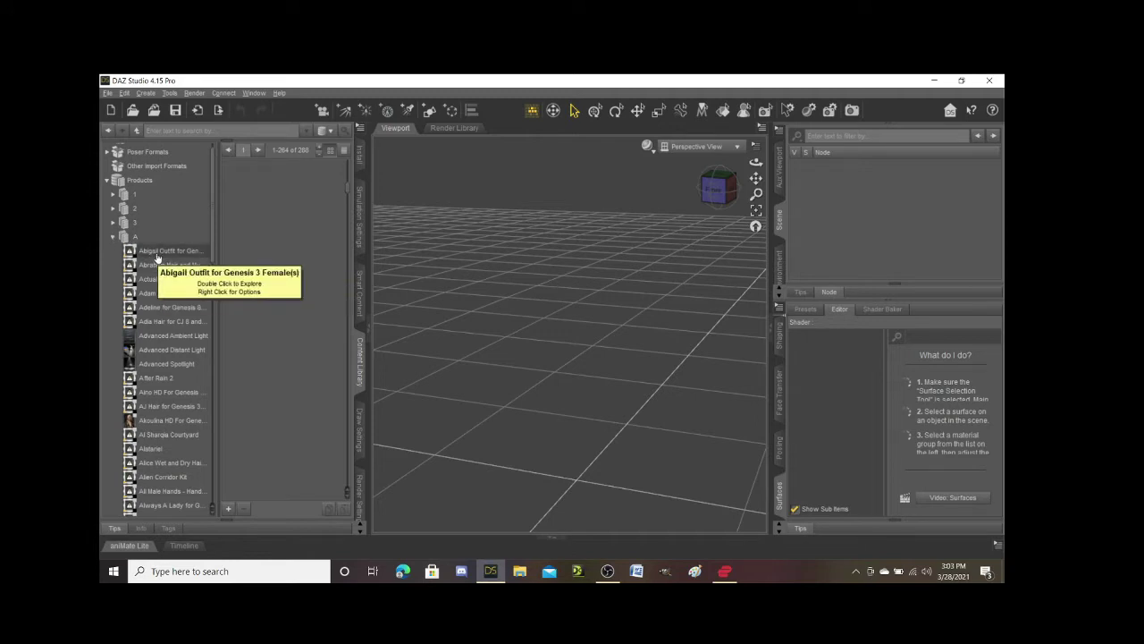
pyautogui.moveTo(165, 421)
pyautogui.scroll(-3, 165, 420)
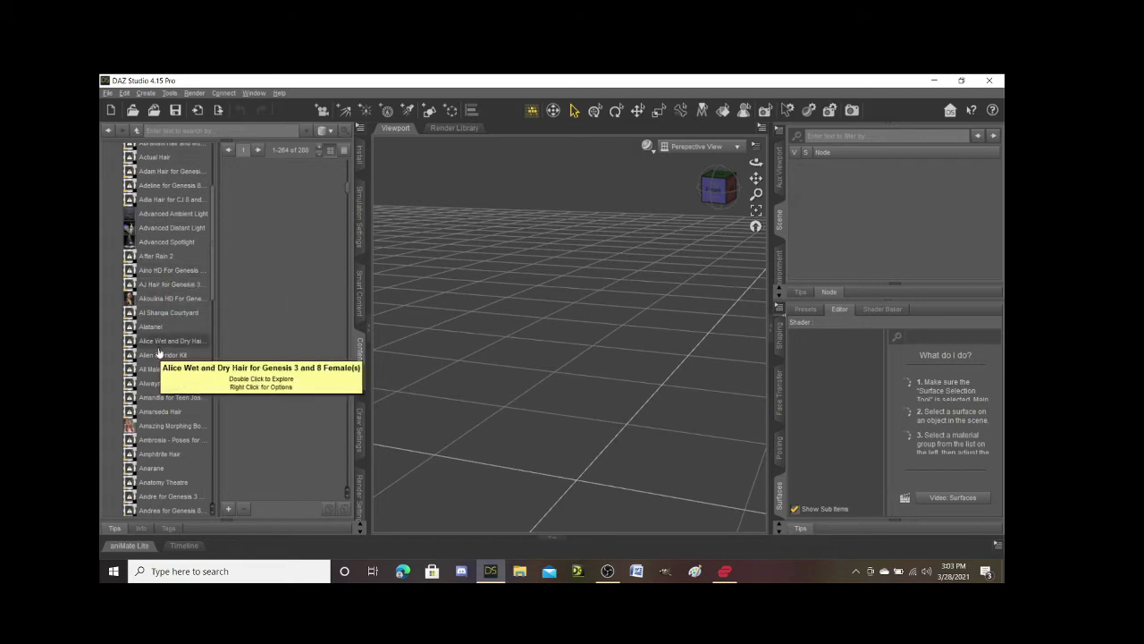
pyautogui.scroll(-3, 158, 353)
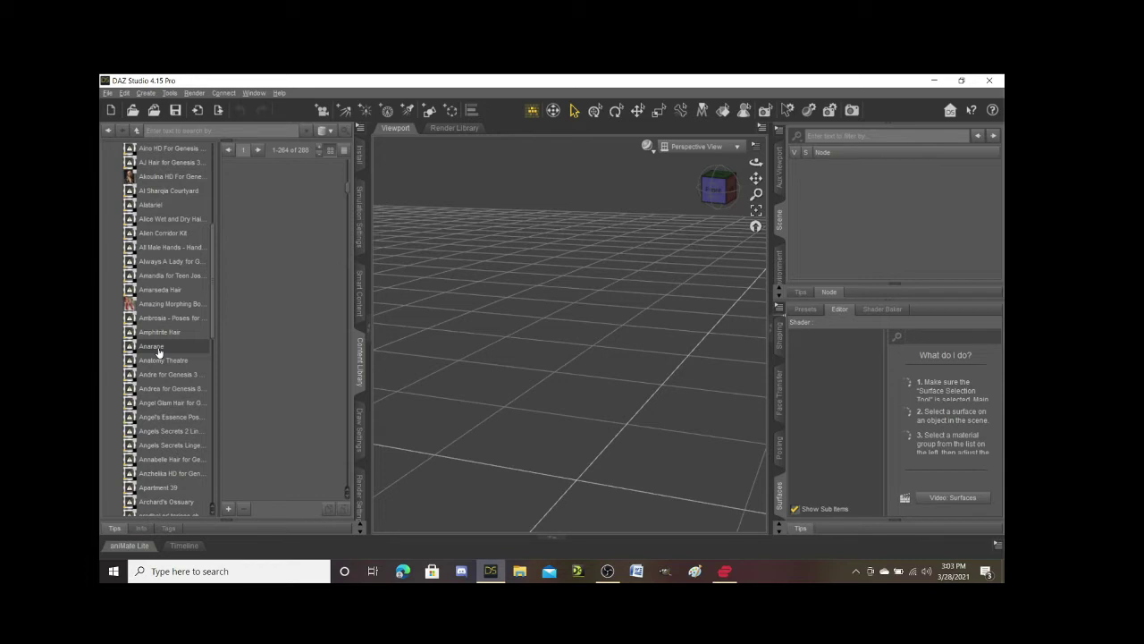
# - Show the Anarane product's 18 props, such as NA-Bridge and NA-Tower
pyautogui.click(159, 349)
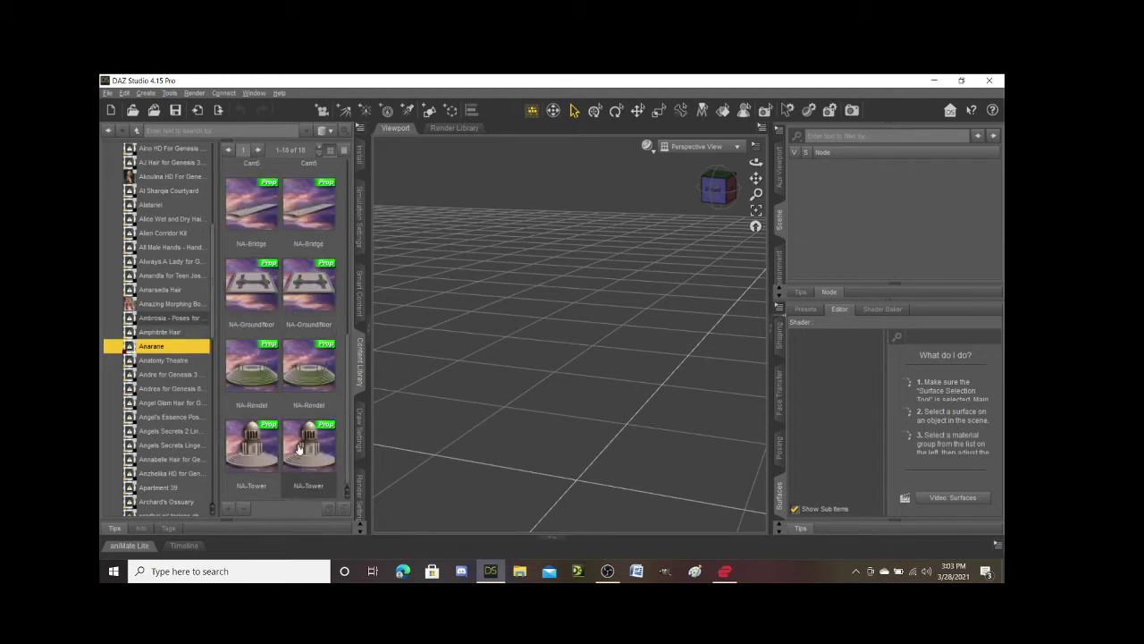
pyautogui.moveTo(299, 449)
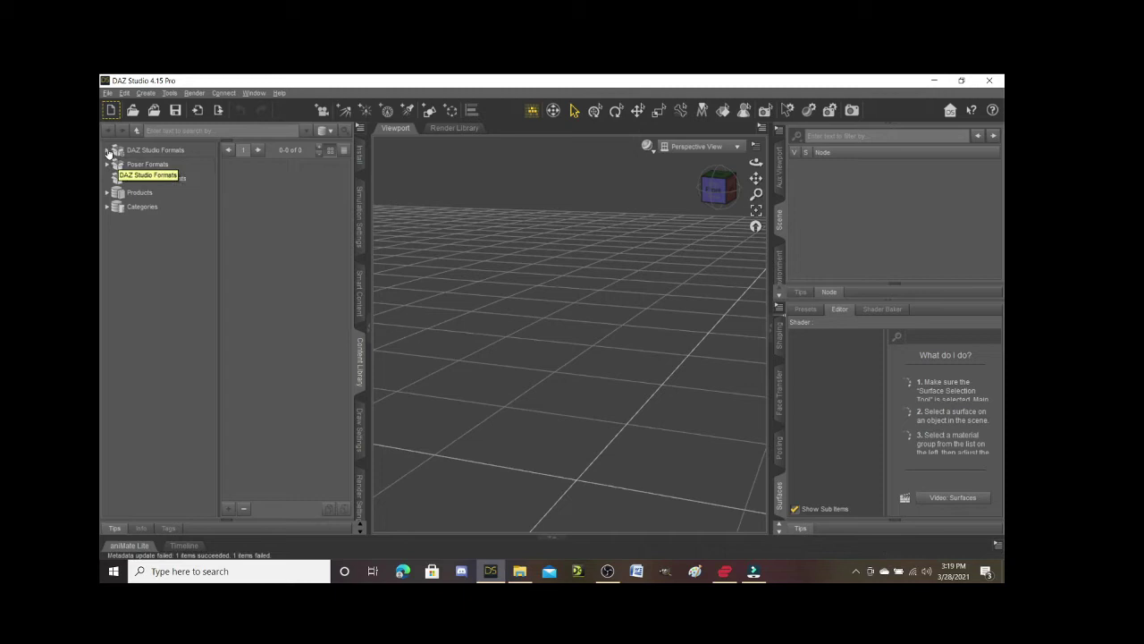
# - Expand DAZ Studio Formats and External My Daz 3D Library to list folders from aniBlocks to Wearables
pyautogui.click(107, 150)
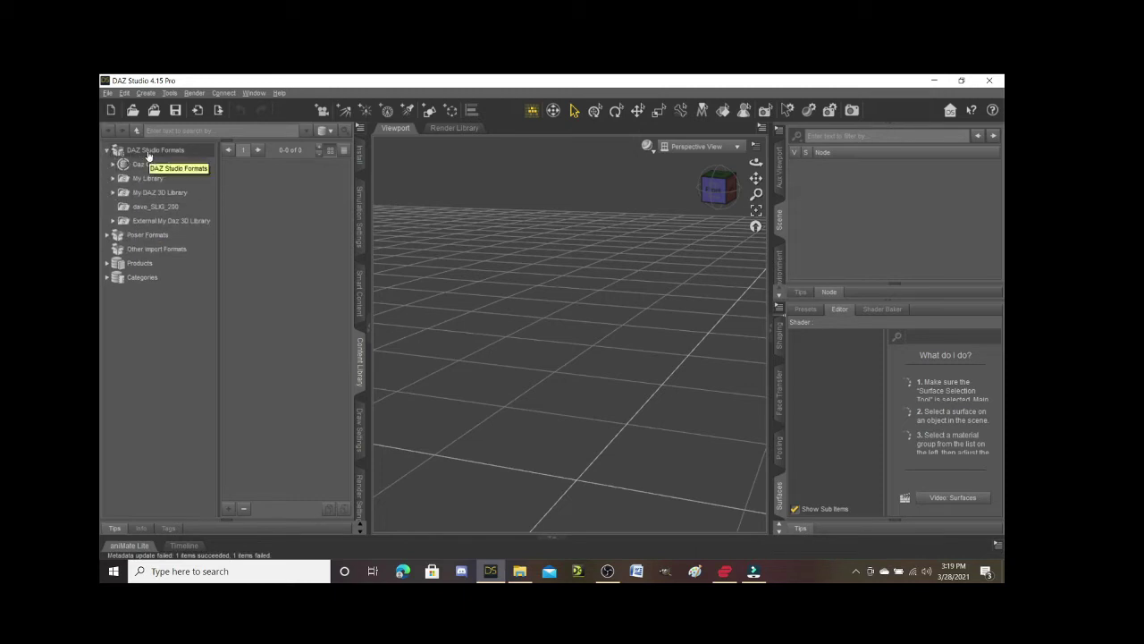
pyautogui.click(112, 221)
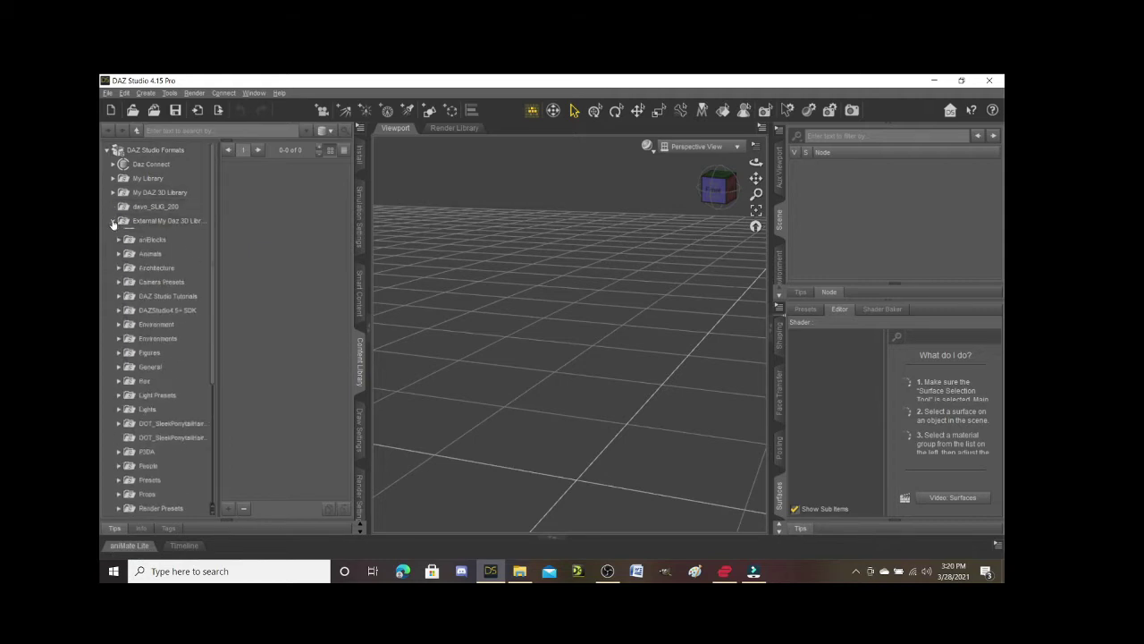
pyautogui.scroll(-3, 152, 197)
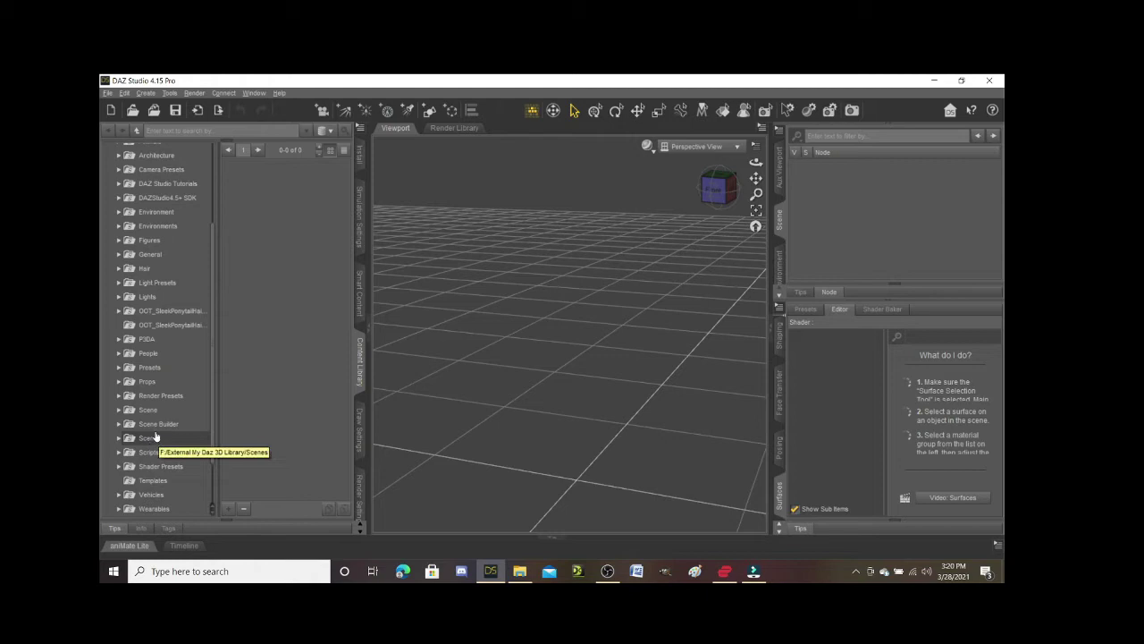
# - Expand People > Genesis 8 Female > Characters to list the character folders
pyautogui.click(118, 355)
pyautogui.scroll(-3, 157, 320)
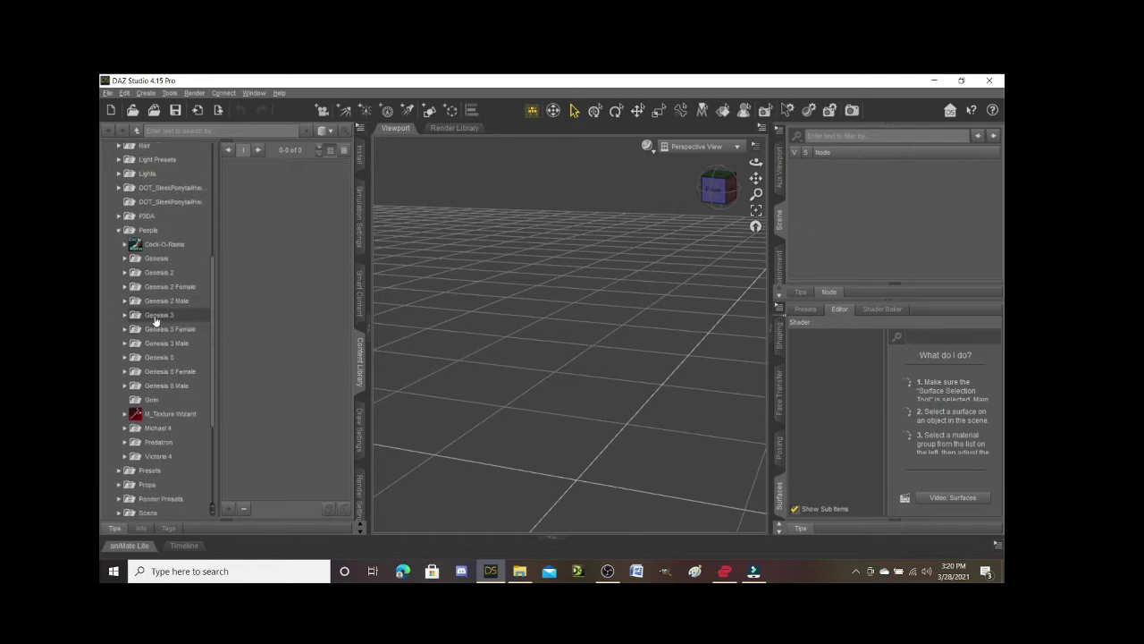
pyautogui.scroll(-3, 156, 320)
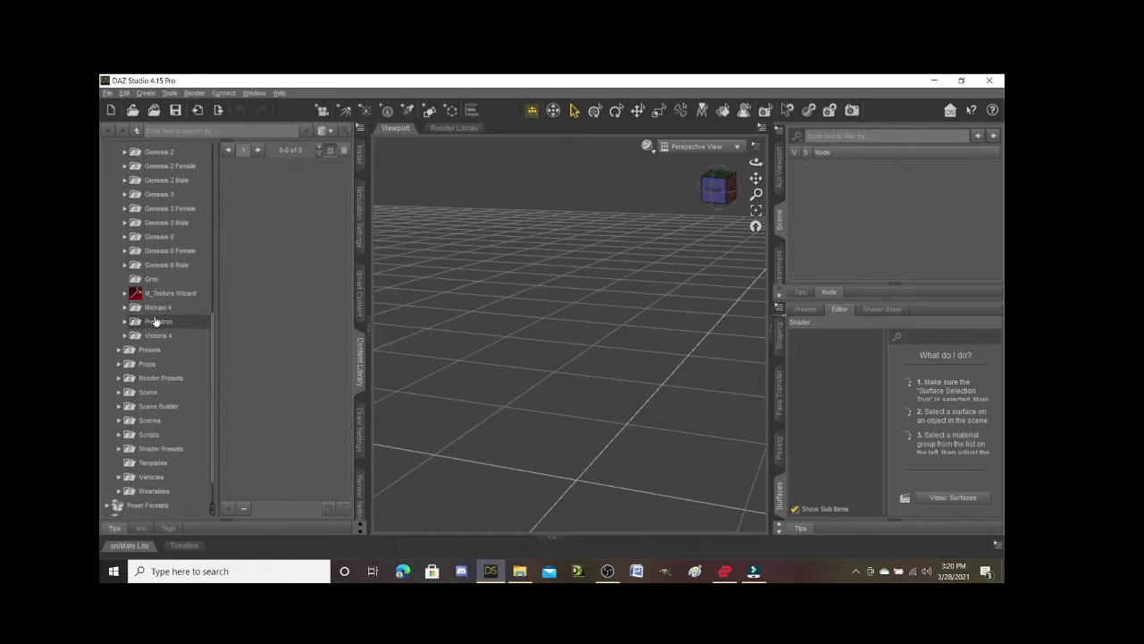
pyautogui.click(124, 253)
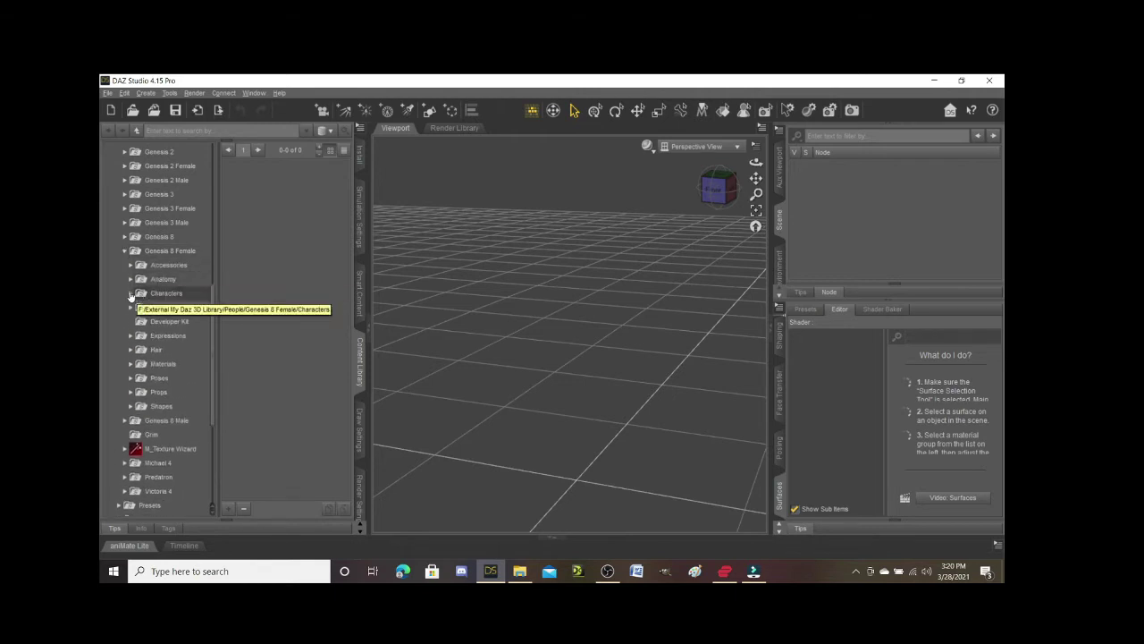
pyautogui.click(130, 293)
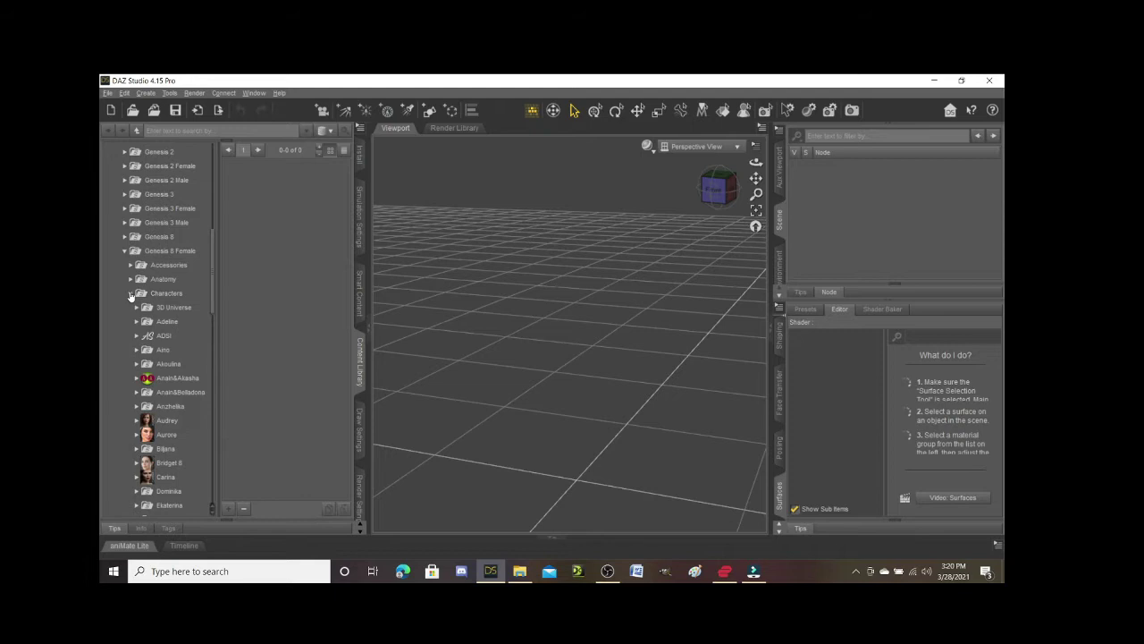
# - Browse the Genesis 8 Female character folders, then collapse DAZ Studio Formats to top level
pyautogui.scroll(-3, 170, 329)
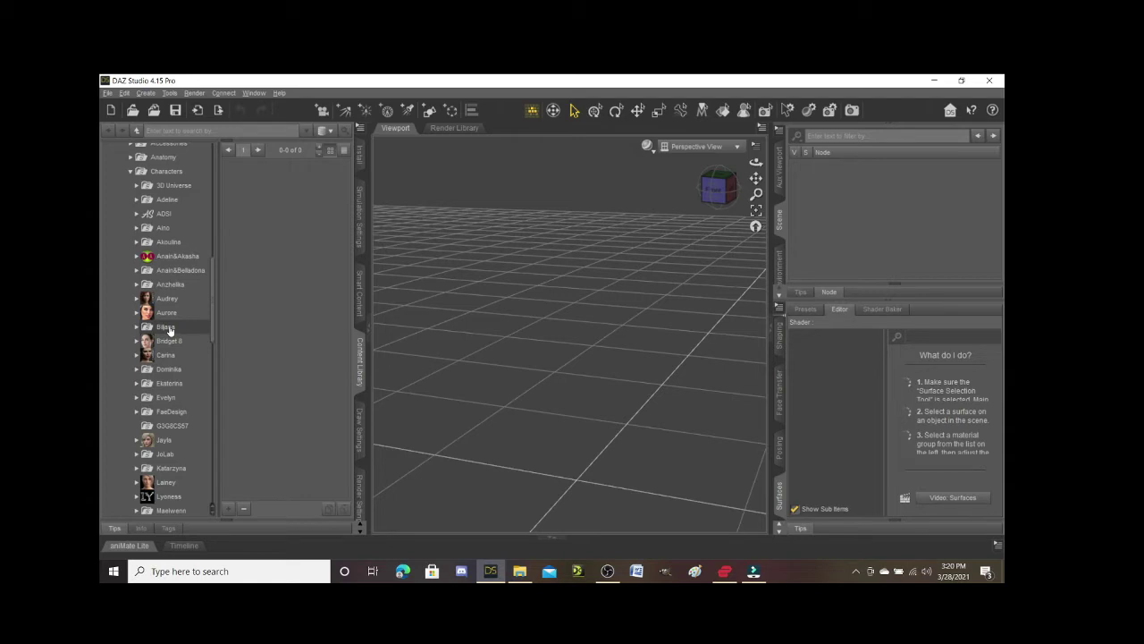
pyautogui.scroll(-4, 174, 383)
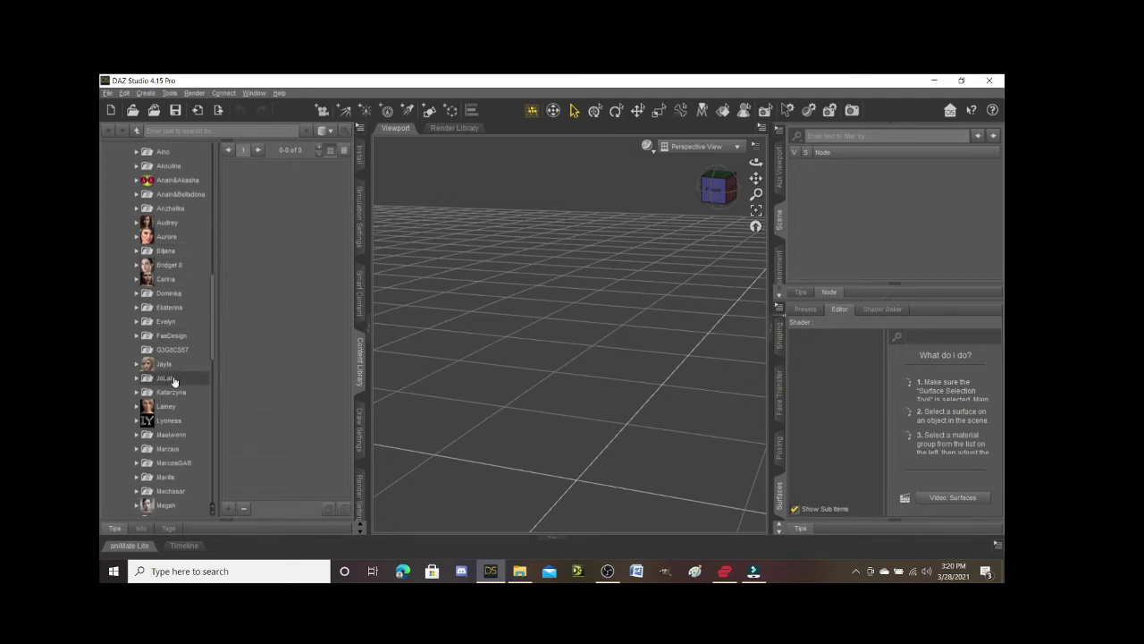
pyautogui.scroll(-1, 174, 382)
pyautogui.scroll(-3, 174, 383)
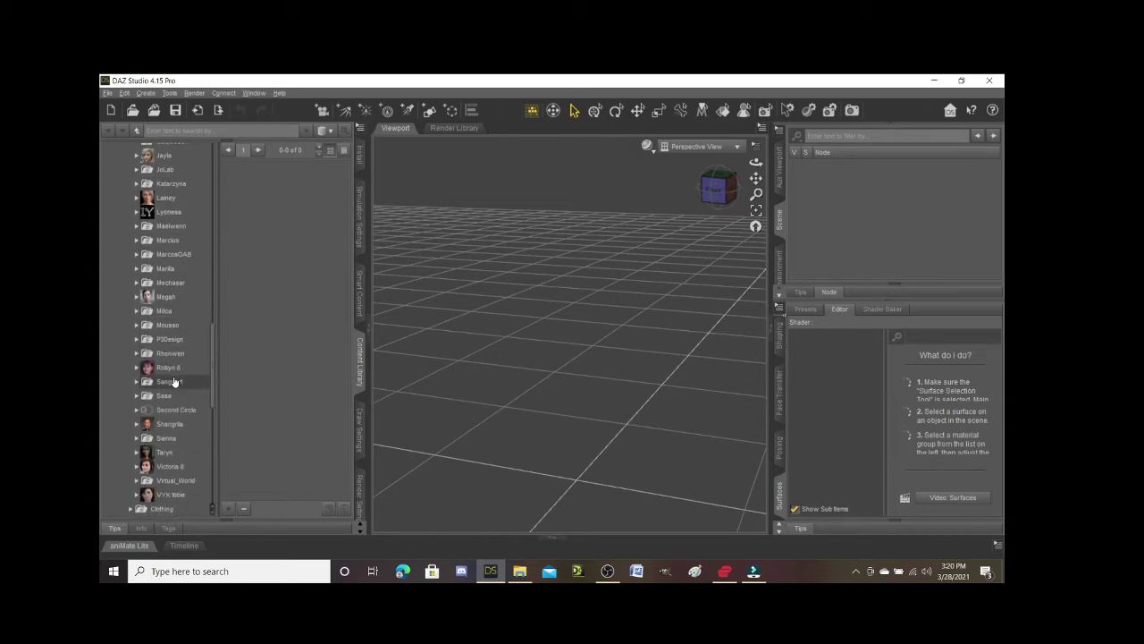
pyautogui.scroll(1, 174, 382)
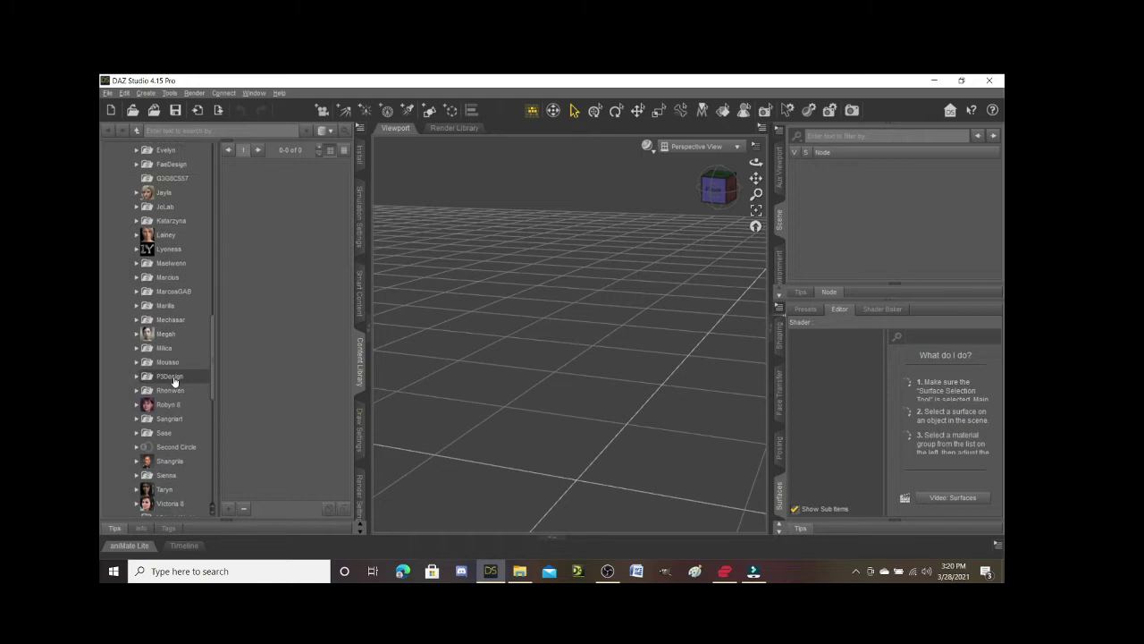
pyautogui.scroll(-5, 174, 382)
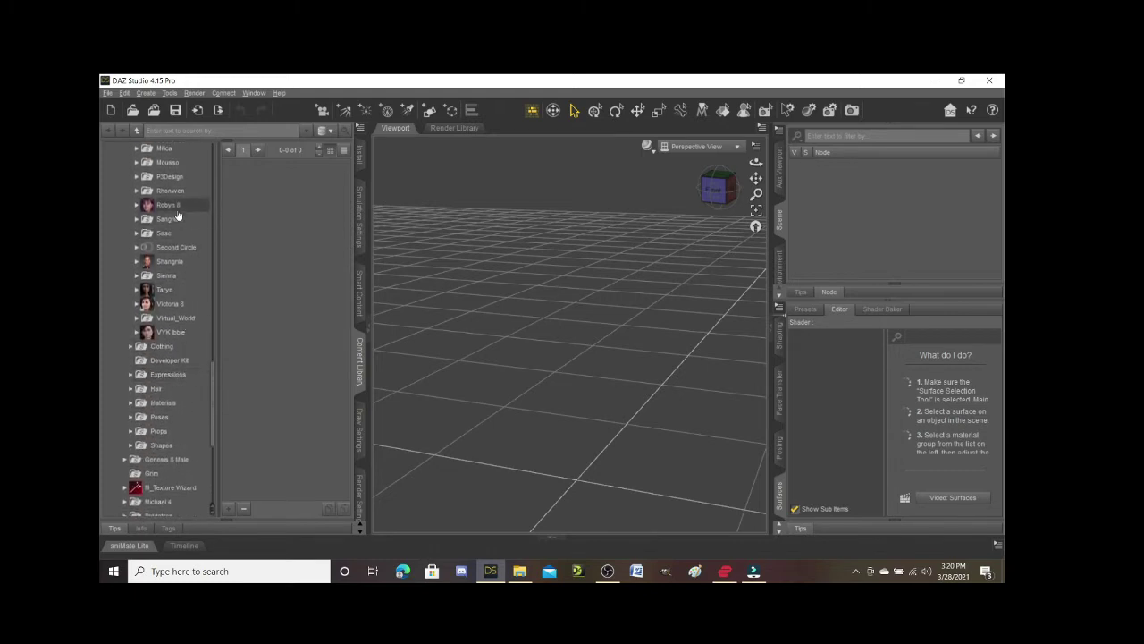
pyautogui.scroll(15, 187, 287)
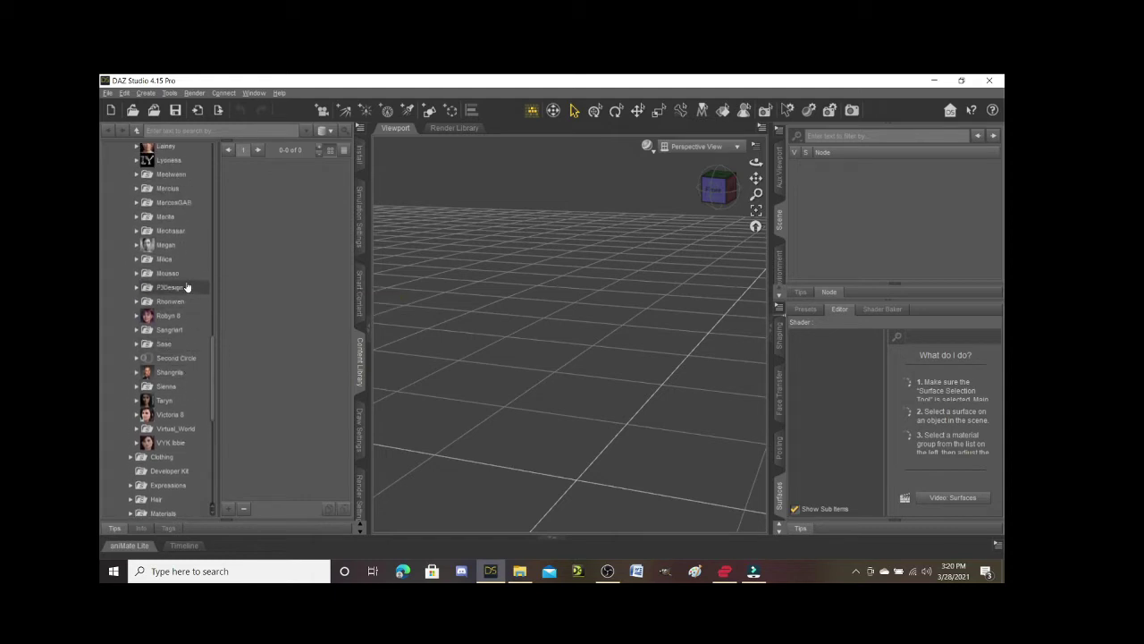
pyautogui.scroll(5, 164, 290)
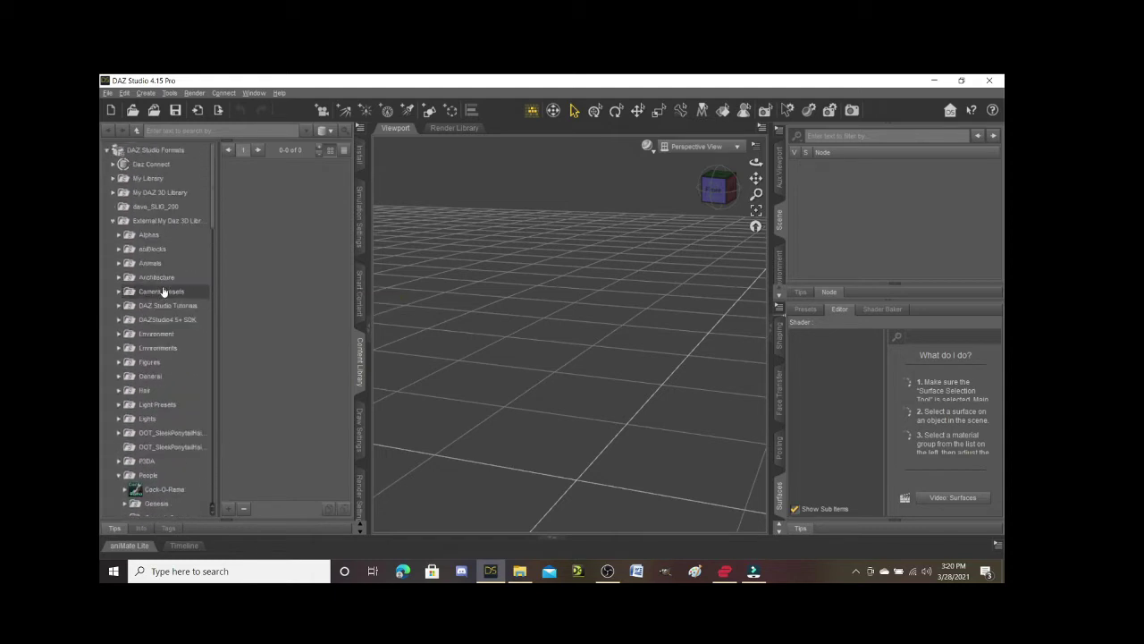
pyautogui.scroll(-7, 109, 152)
pyautogui.click(107, 152)
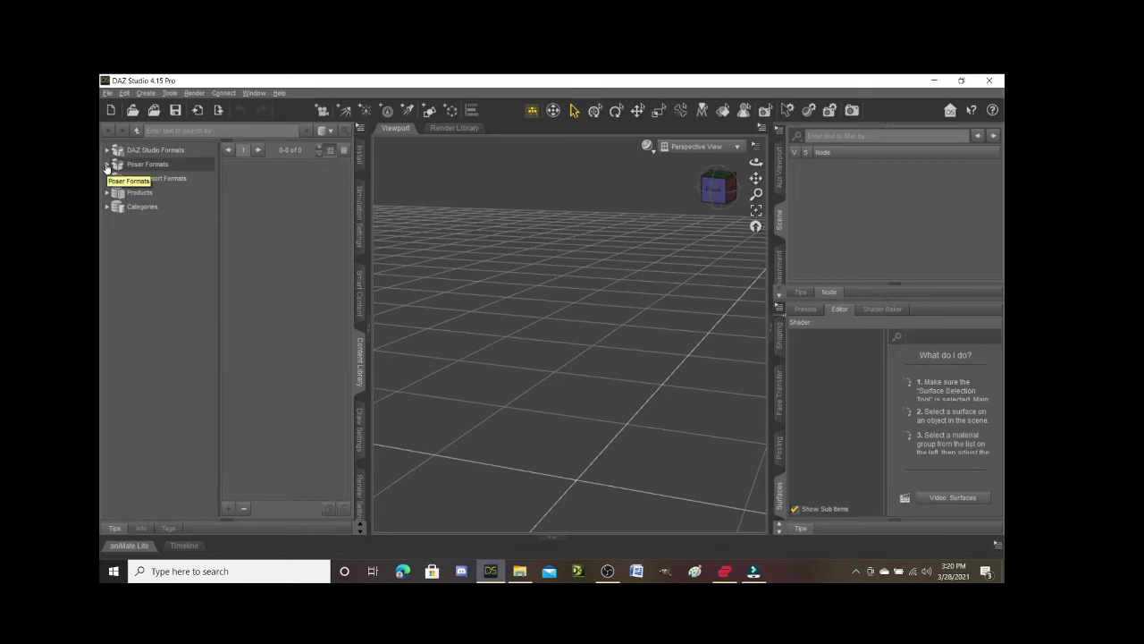
# - Expand Poser Formats > Skull > Props > lostdigitalcreations and show the skull prop
pyautogui.click(107, 164)
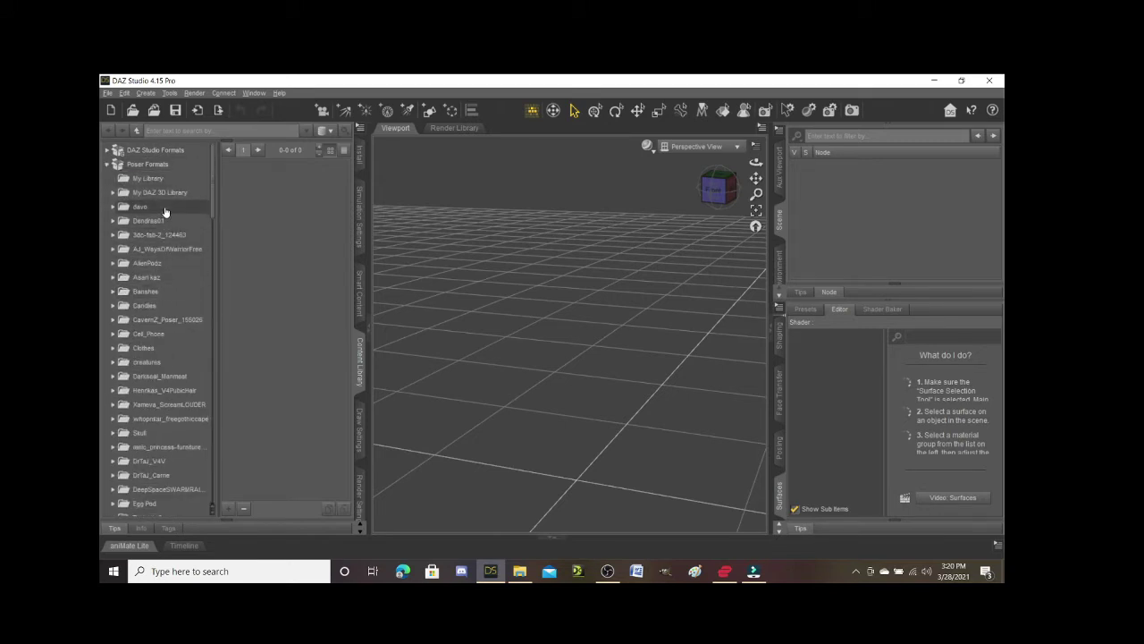
pyautogui.scroll(-3, 147, 341)
pyautogui.scroll(-2, 147, 342)
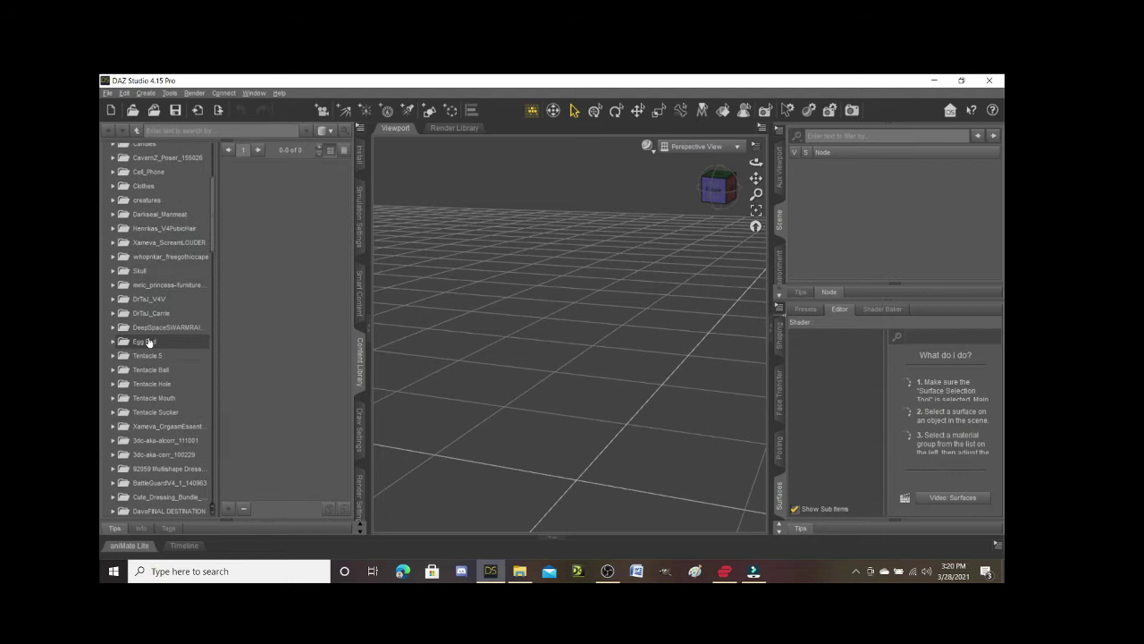
pyautogui.click(113, 270)
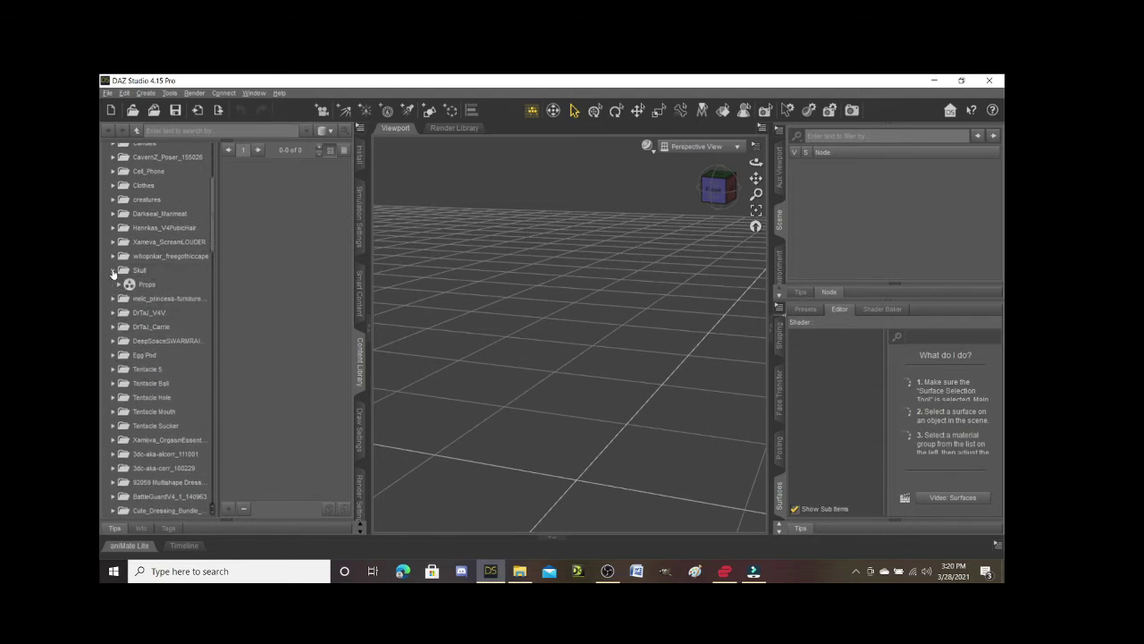
pyautogui.click(119, 285)
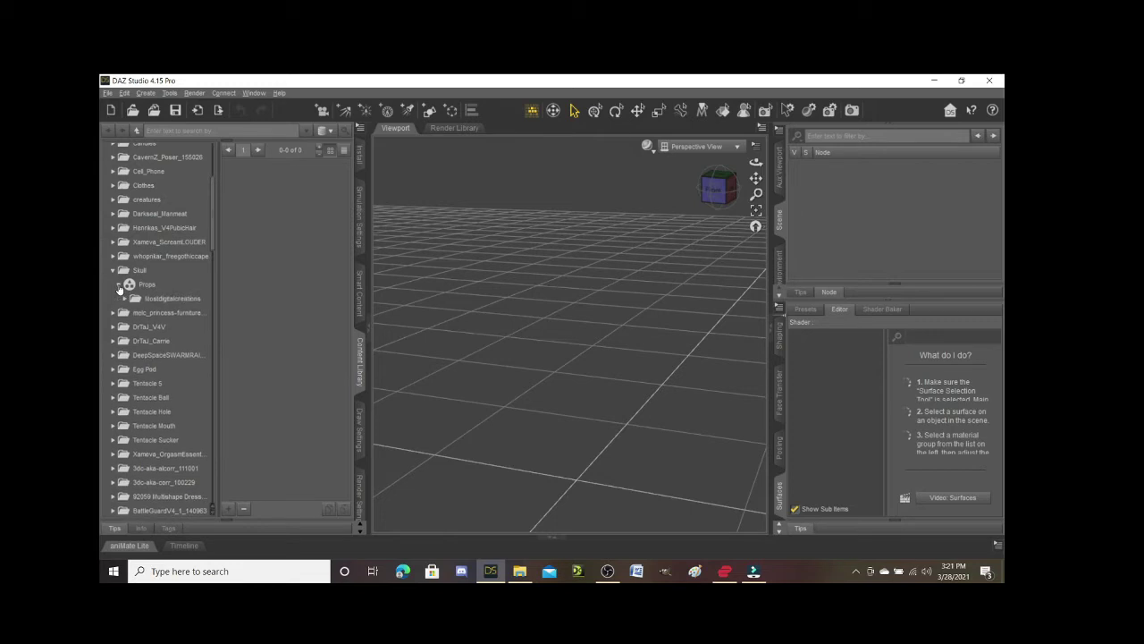
pyautogui.click(124, 299)
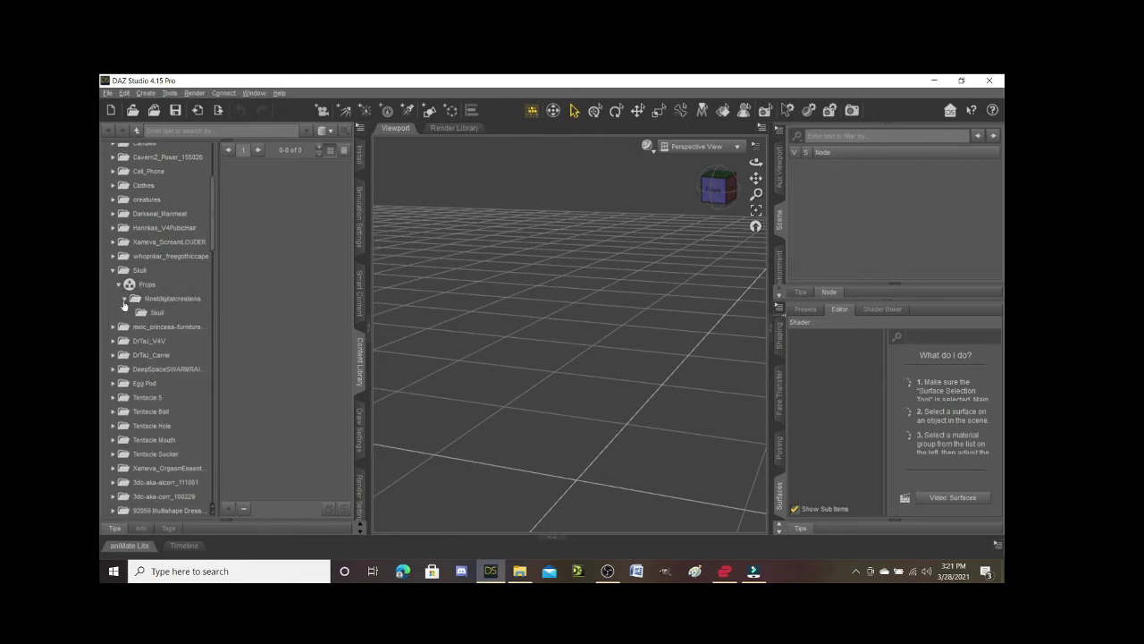
pyautogui.click(154, 312)
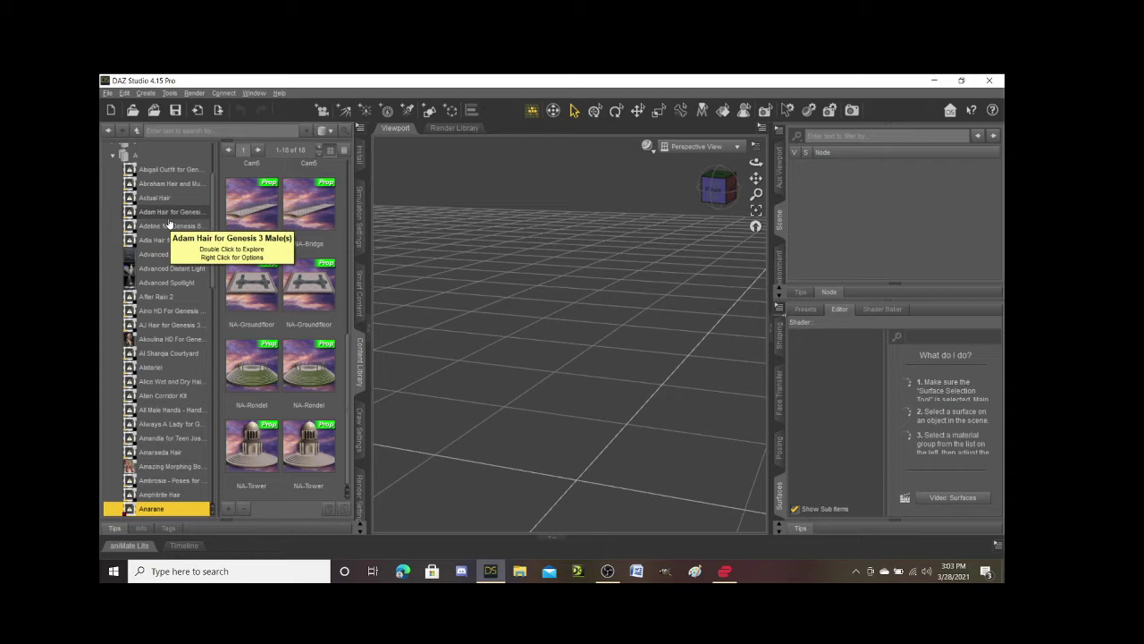
# - Collapse folder A and Products, expand Categories, and collapse its Genesis 8 Female category
pyautogui.scroll(-5, 161, 384)
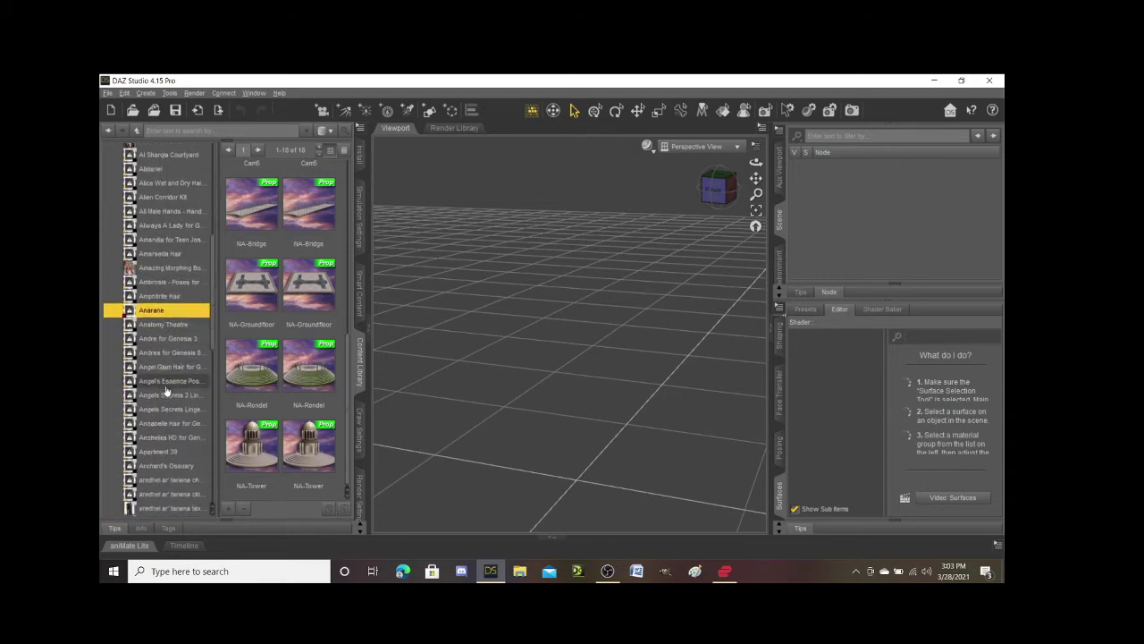
pyautogui.scroll(-7, 165, 391)
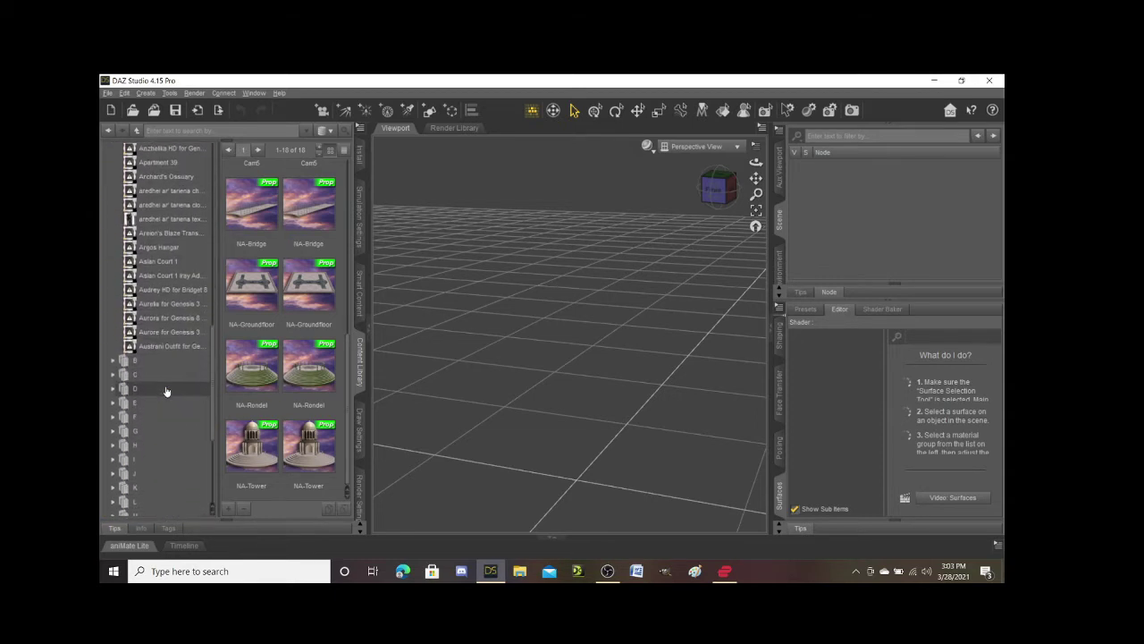
pyautogui.scroll(10, 165, 390)
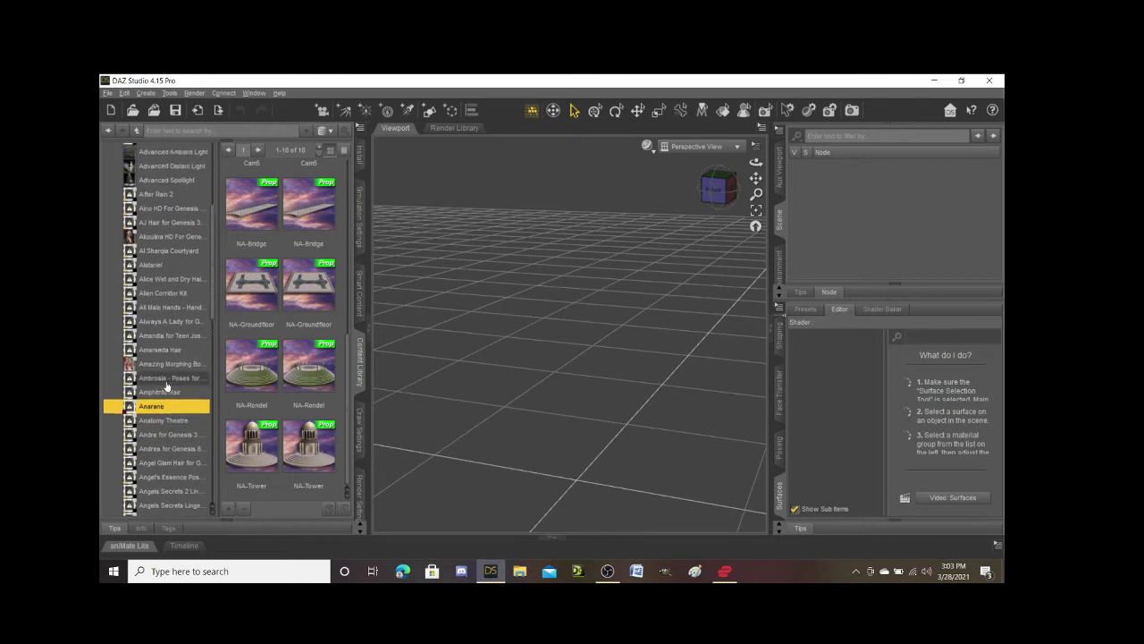
pyautogui.scroll(5, 165, 386)
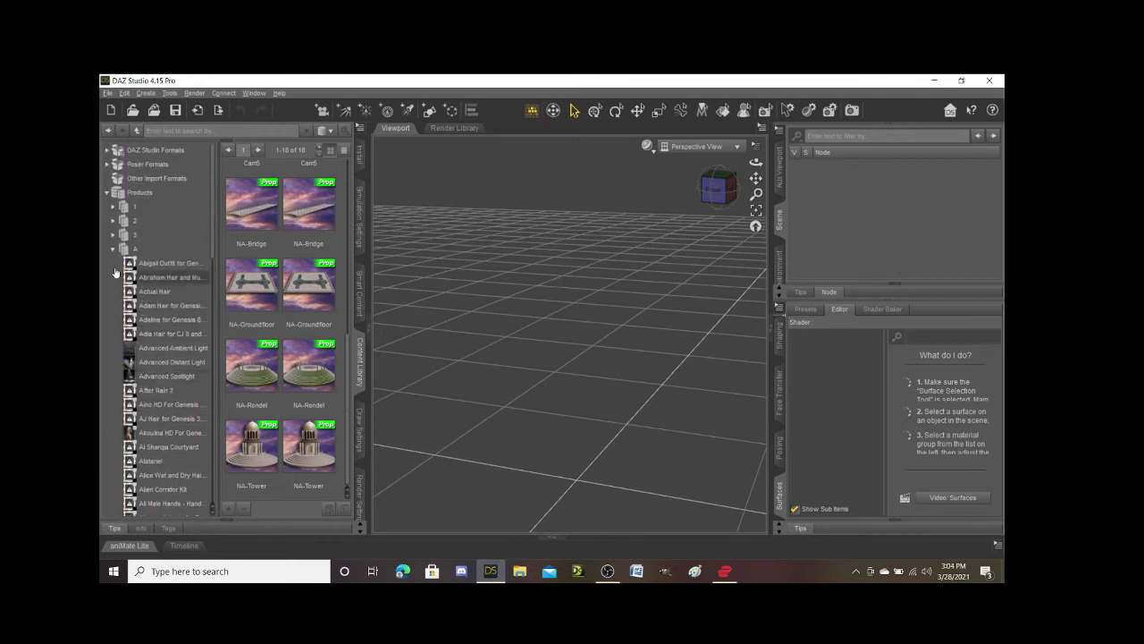
pyautogui.click(113, 250)
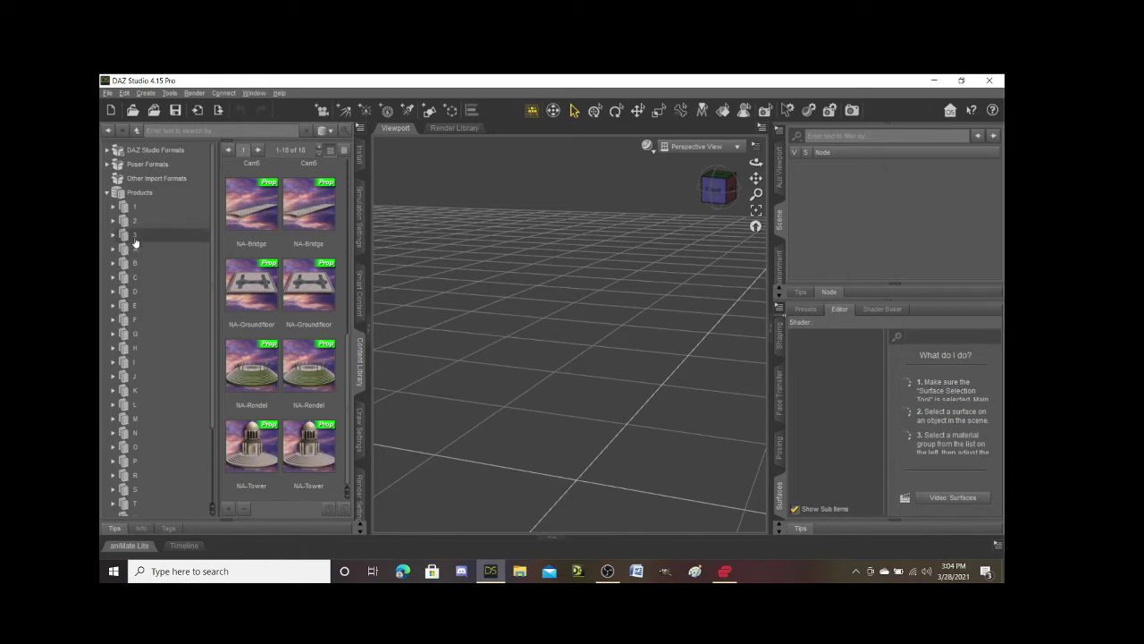
pyautogui.click(108, 194)
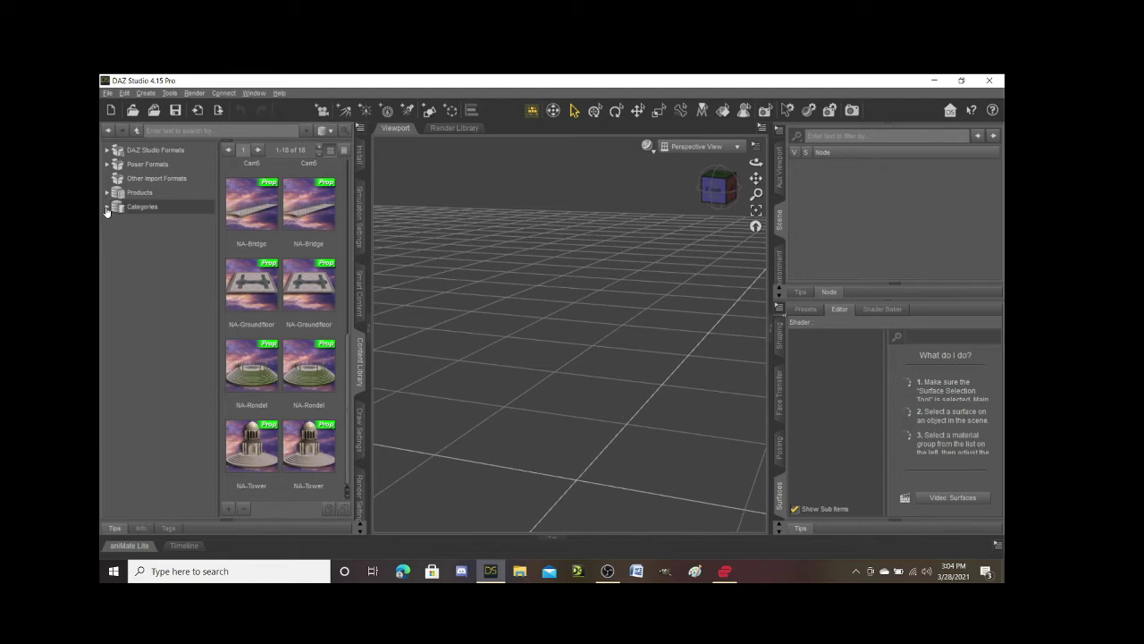
pyautogui.click(107, 206)
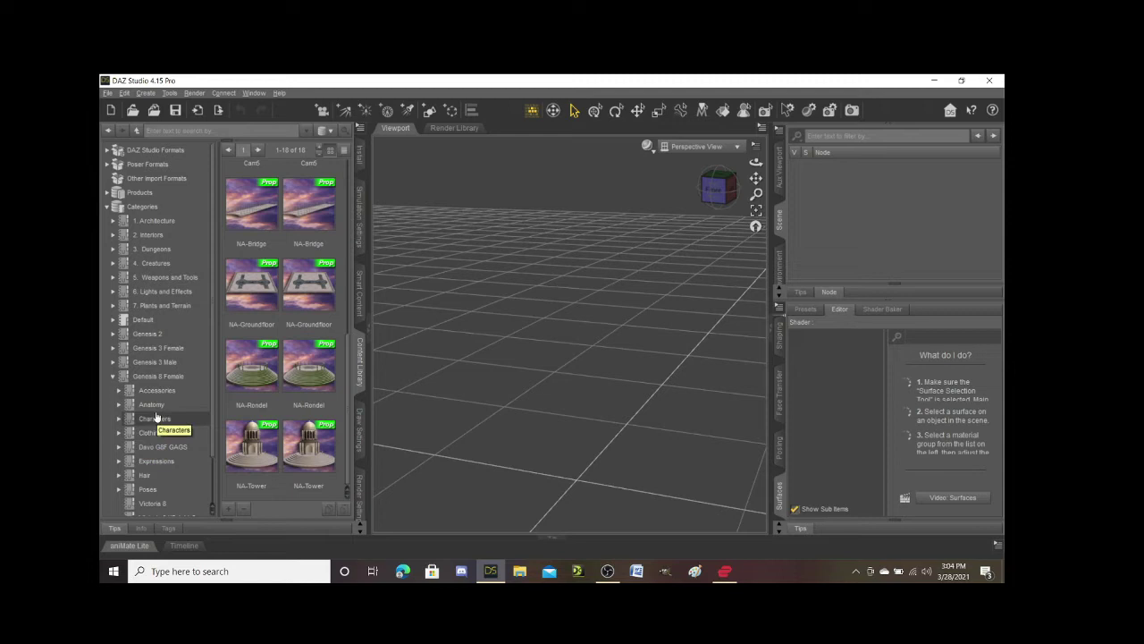
pyautogui.click(113, 379)
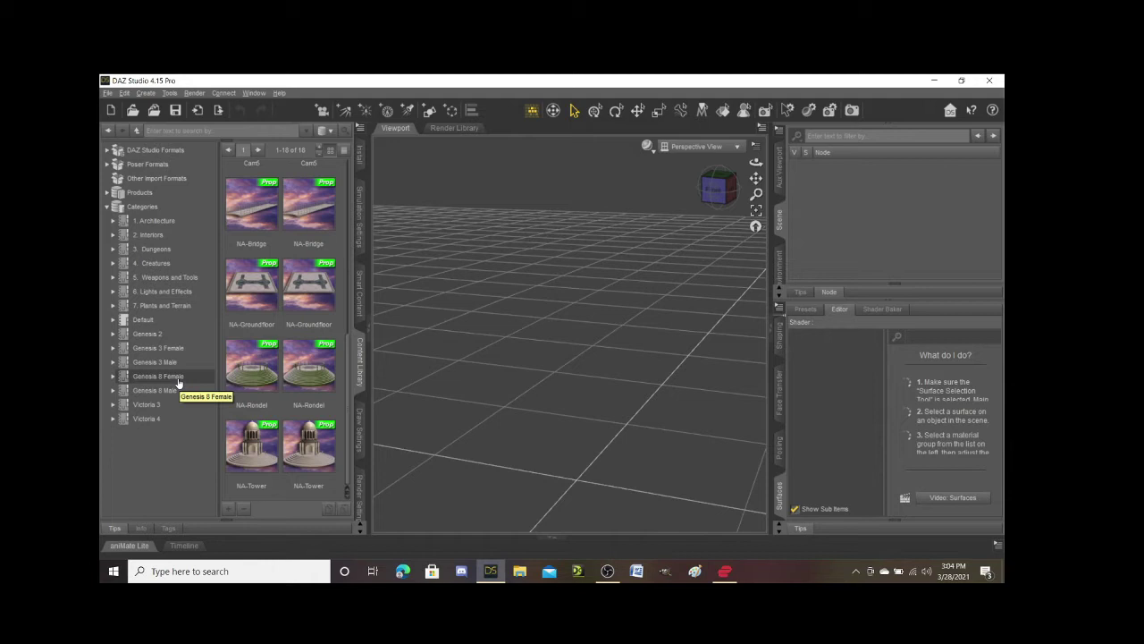
# - Create a new category path named 'Test Folder' under Categories
pyautogui.rightClick(138, 209)
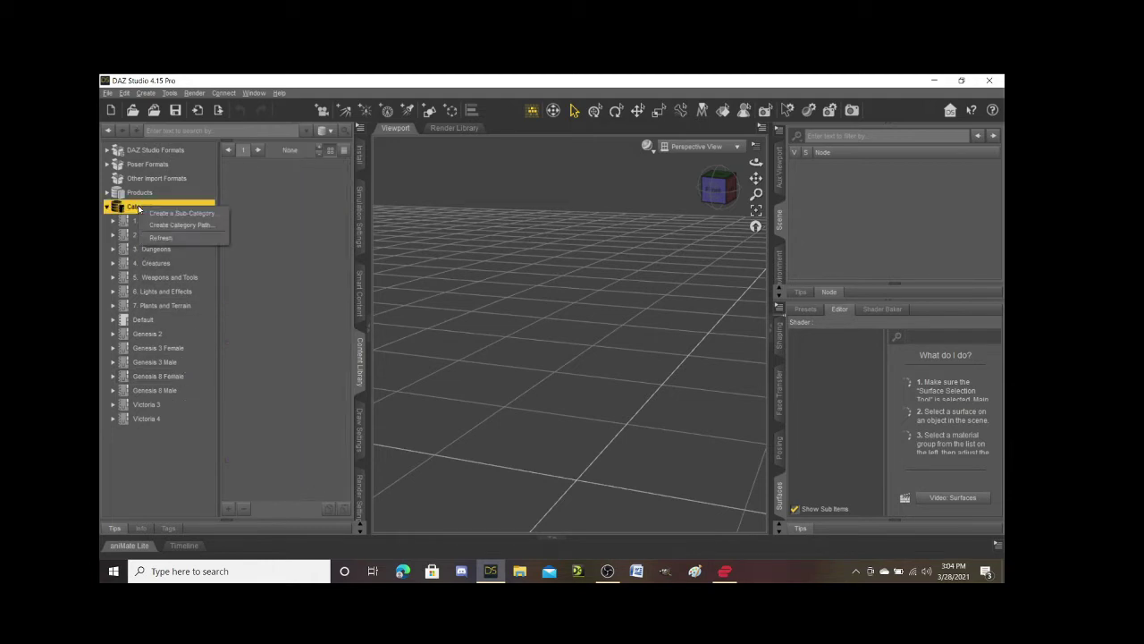
pyautogui.click(198, 226)
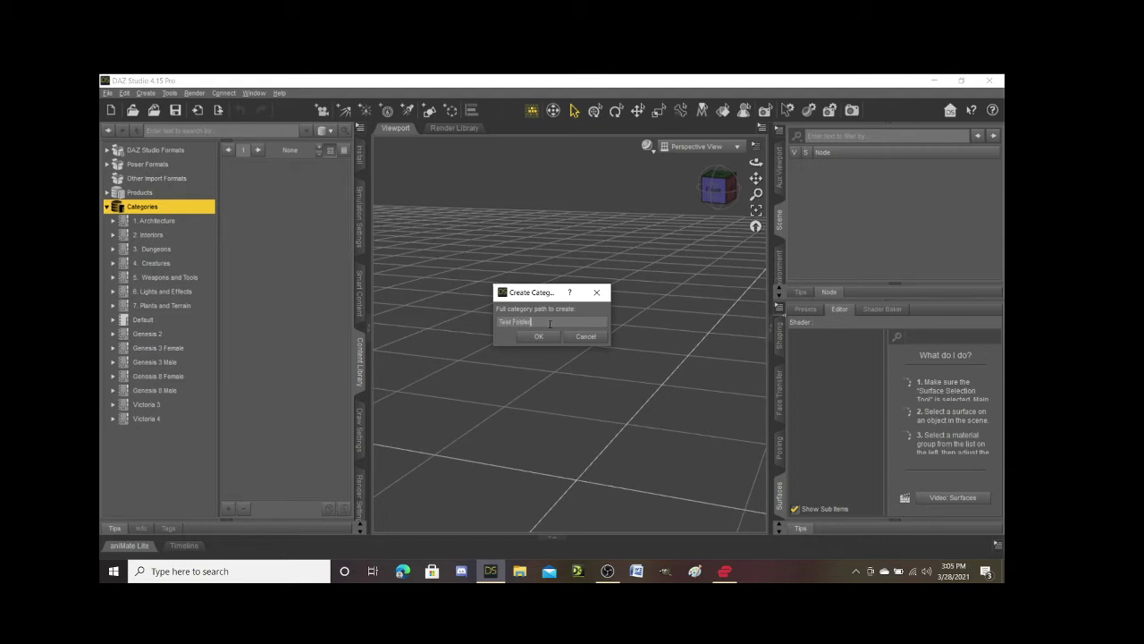
pyautogui.click(537, 336)
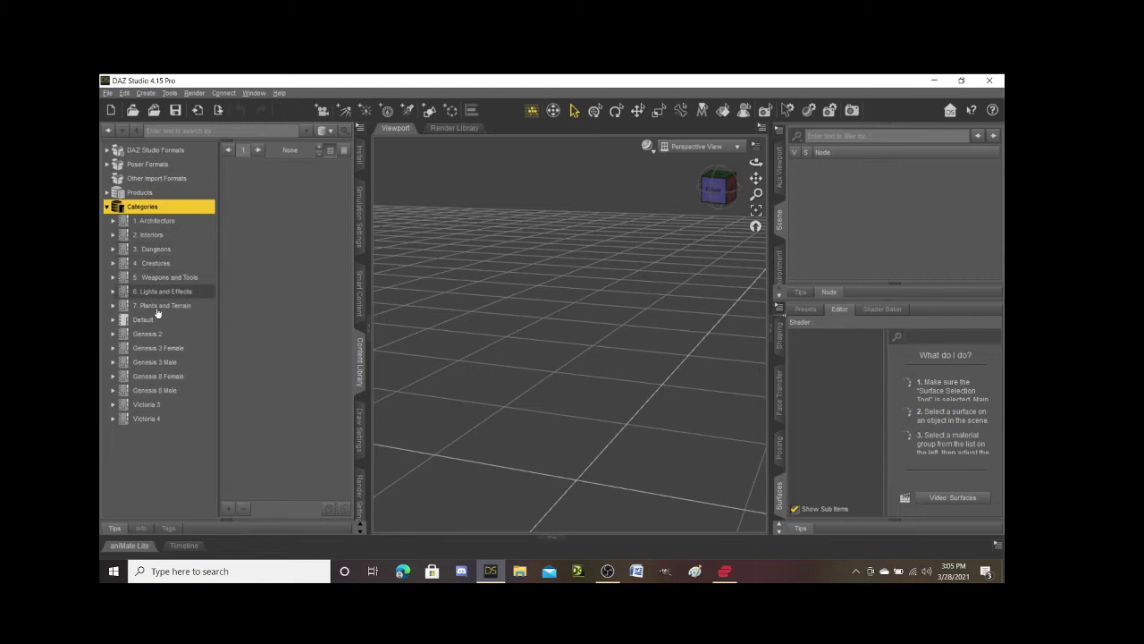
# - Refresh Categories and re-expand it to reveal Test Folder between Genesis 8 Male and Victoria 3
pyautogui.rightClick(144, 207)
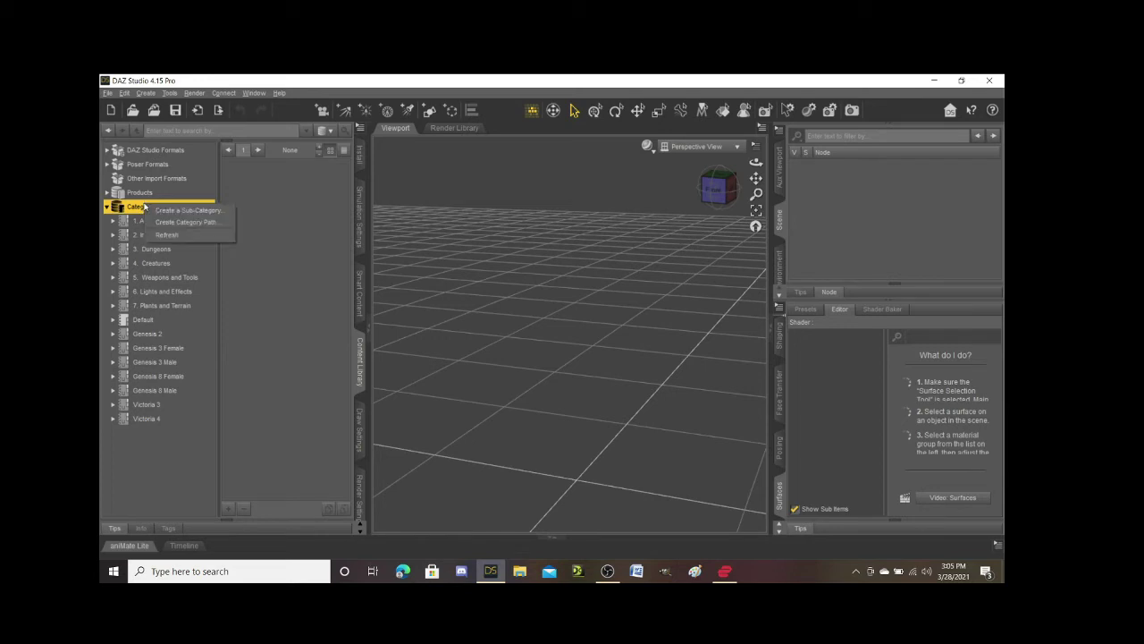
pyautogui.click(159, 235)
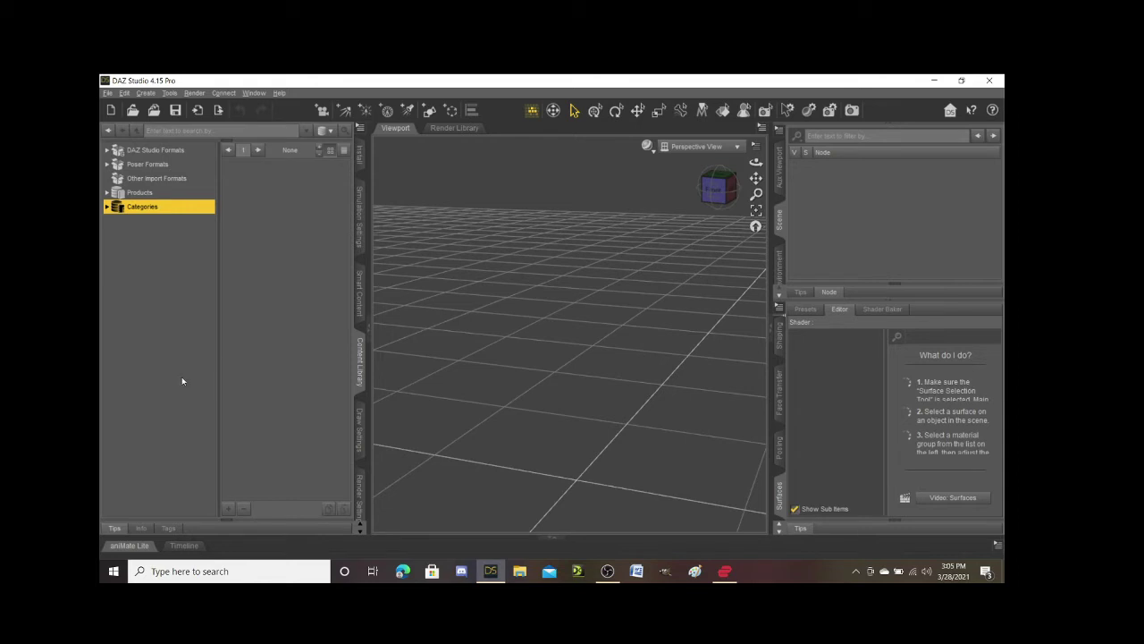
pyautogui.click(107, 207)
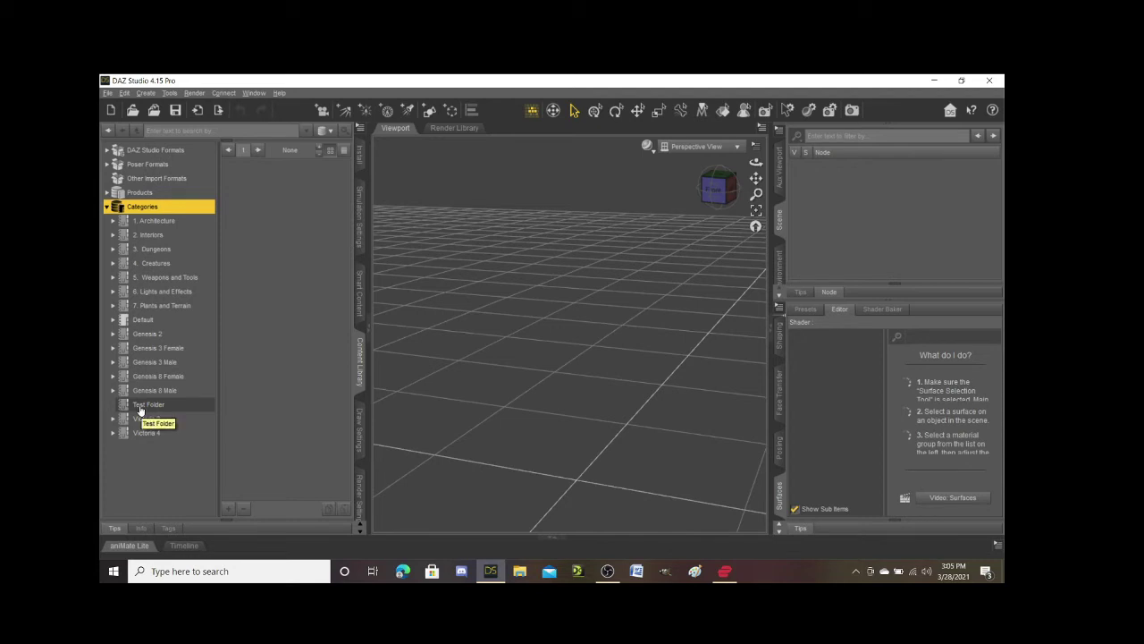
pyautogui.rightClick(156, 209)
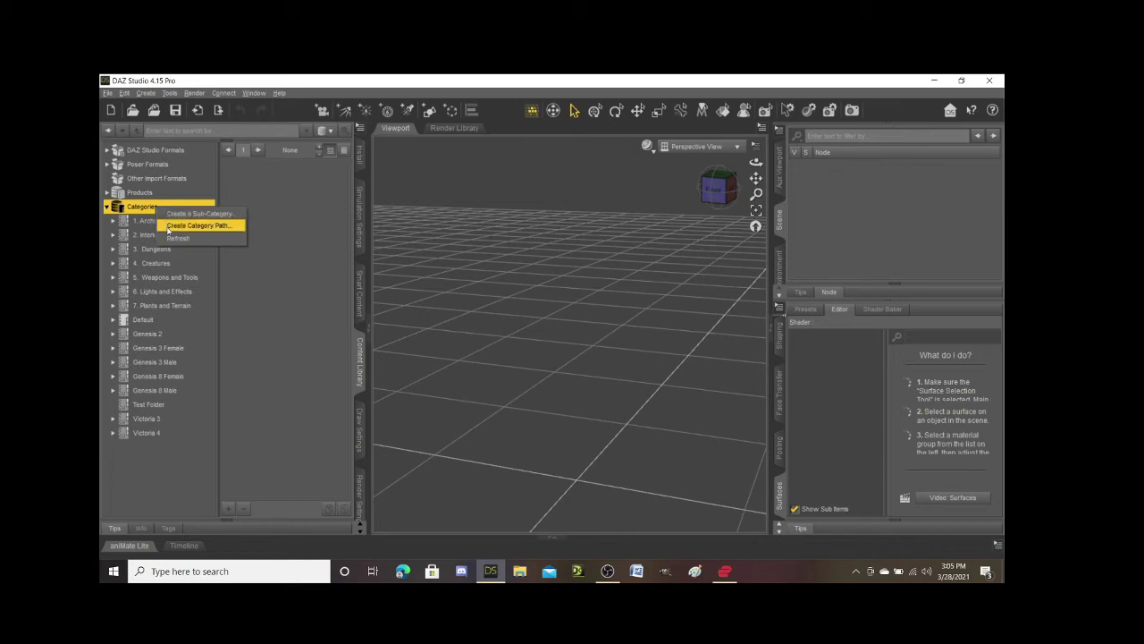
pyautogui.click(197, 225)
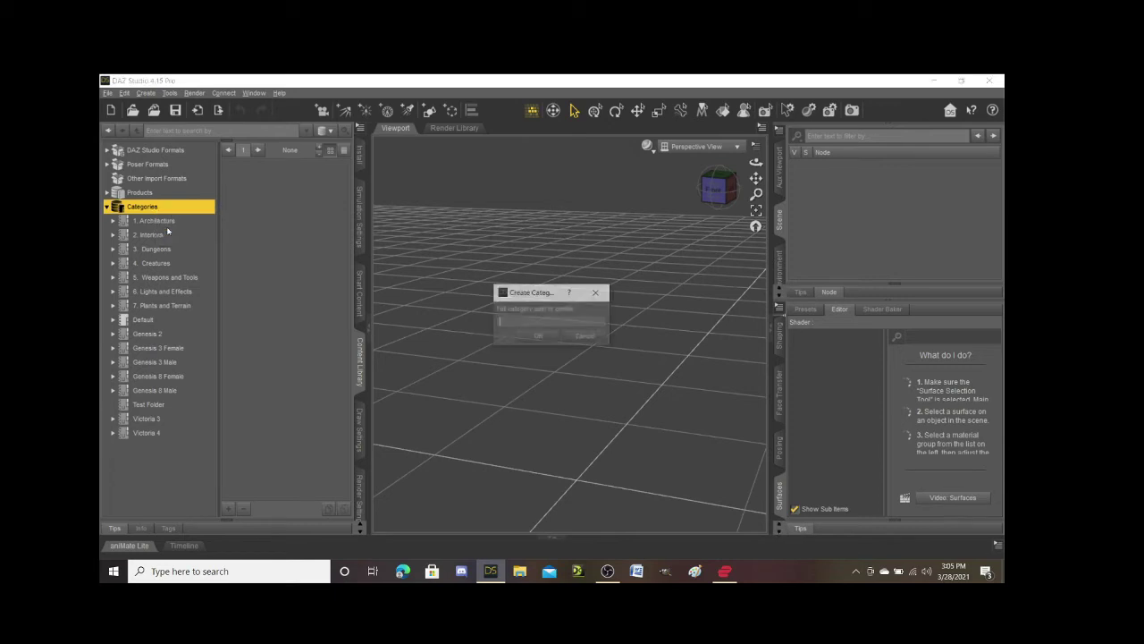
pyautogui.click(539, 337)
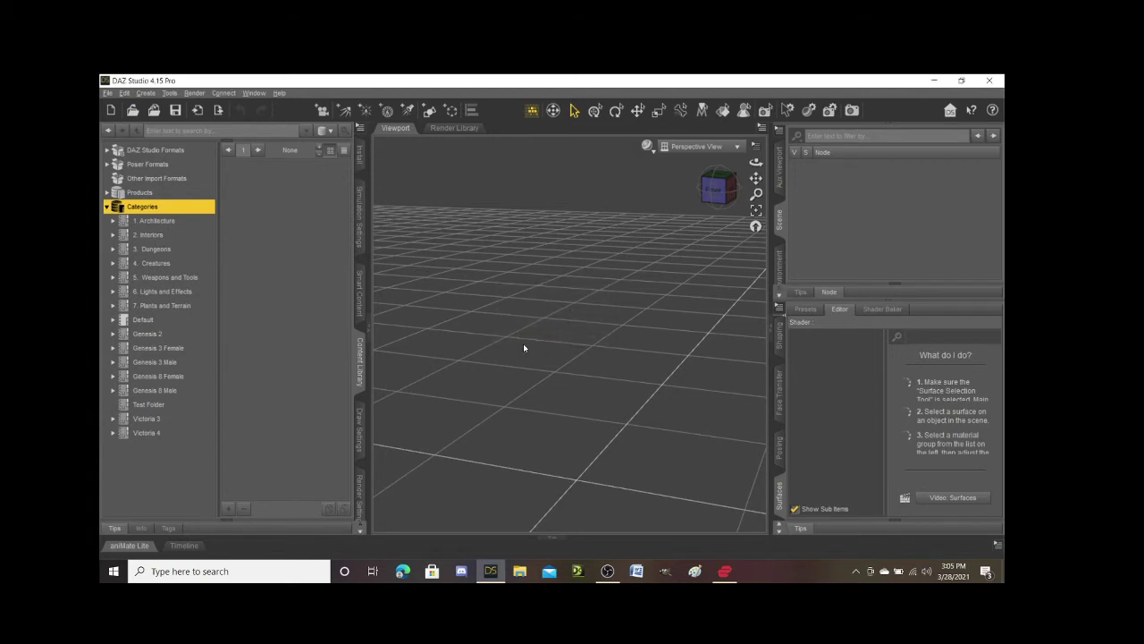
pyautogui.rightClick(132, 210)
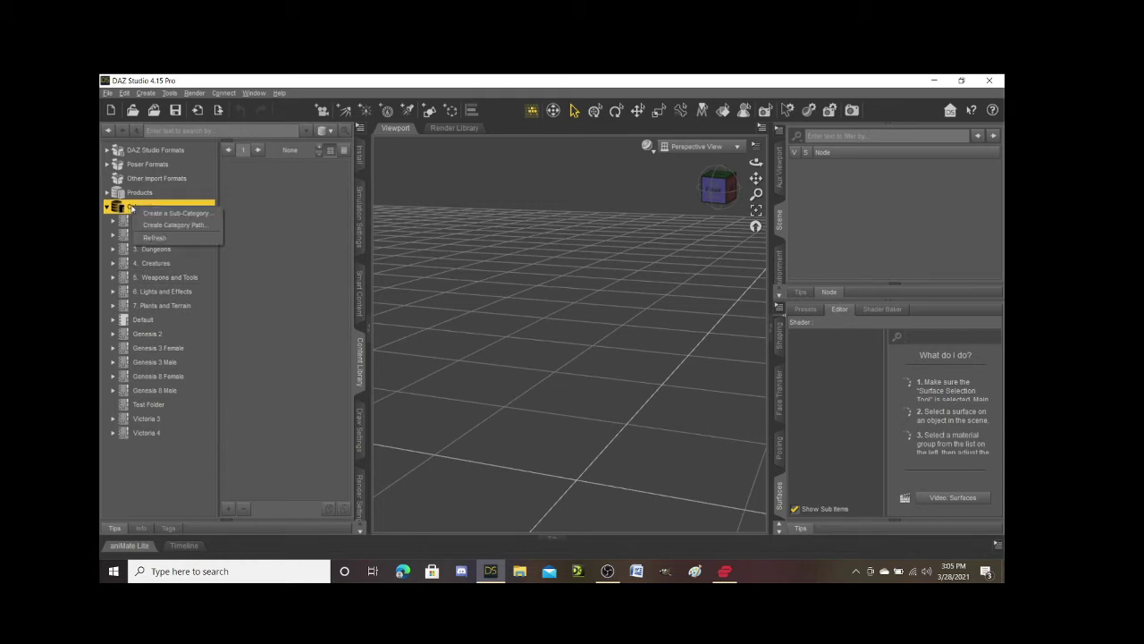
pyautogui.click(152, 238)
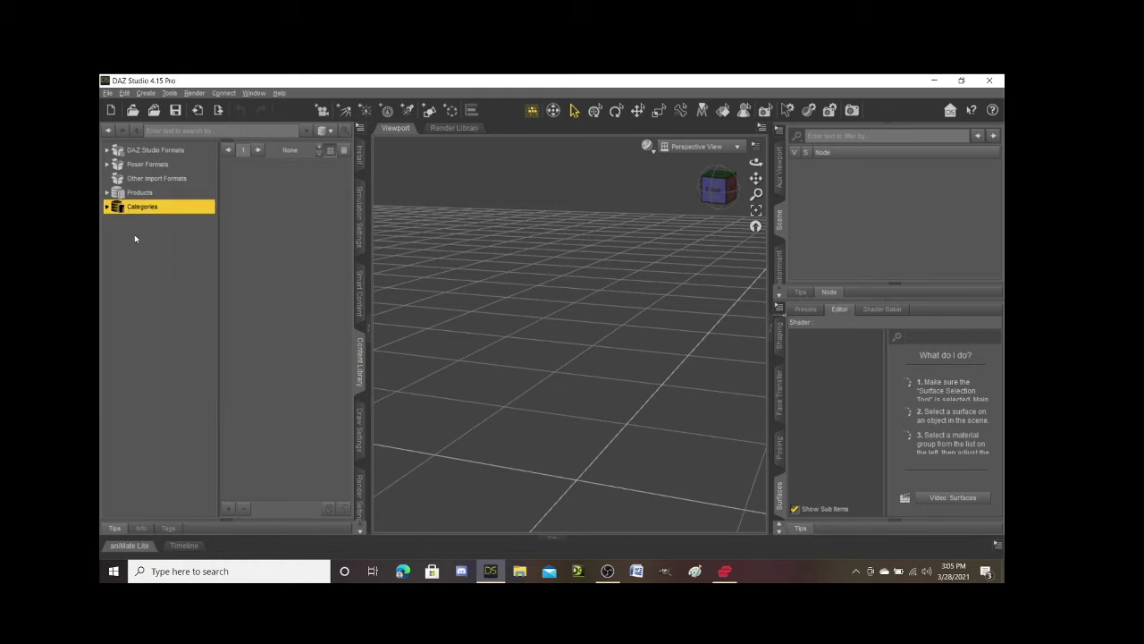
pyautogui.click(106, 208)
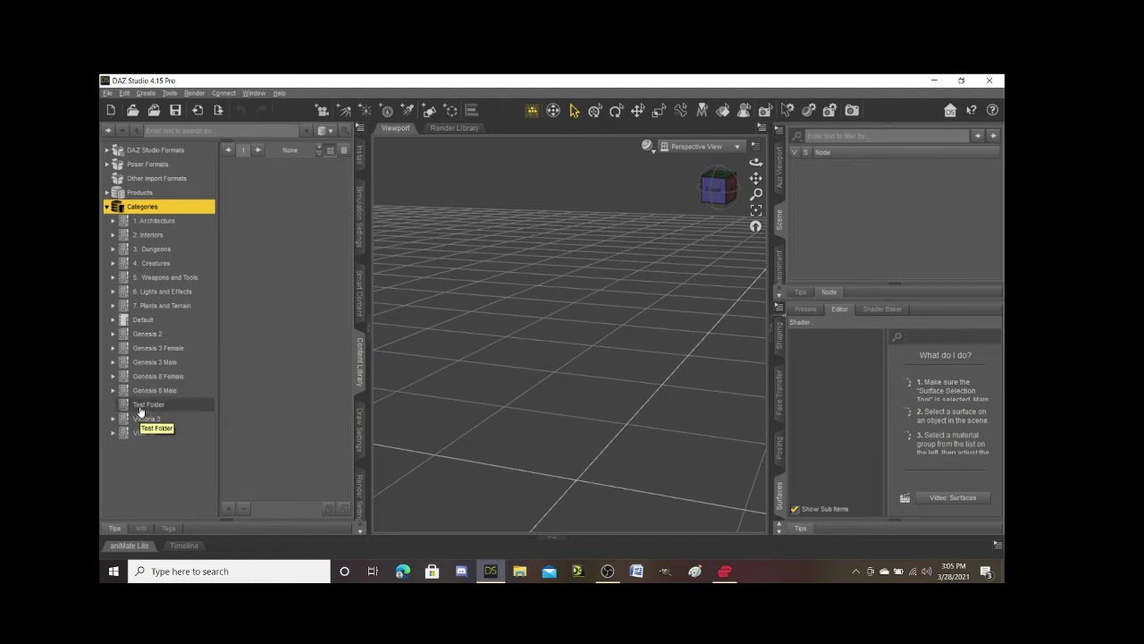
pyautogui.click(108, 193)
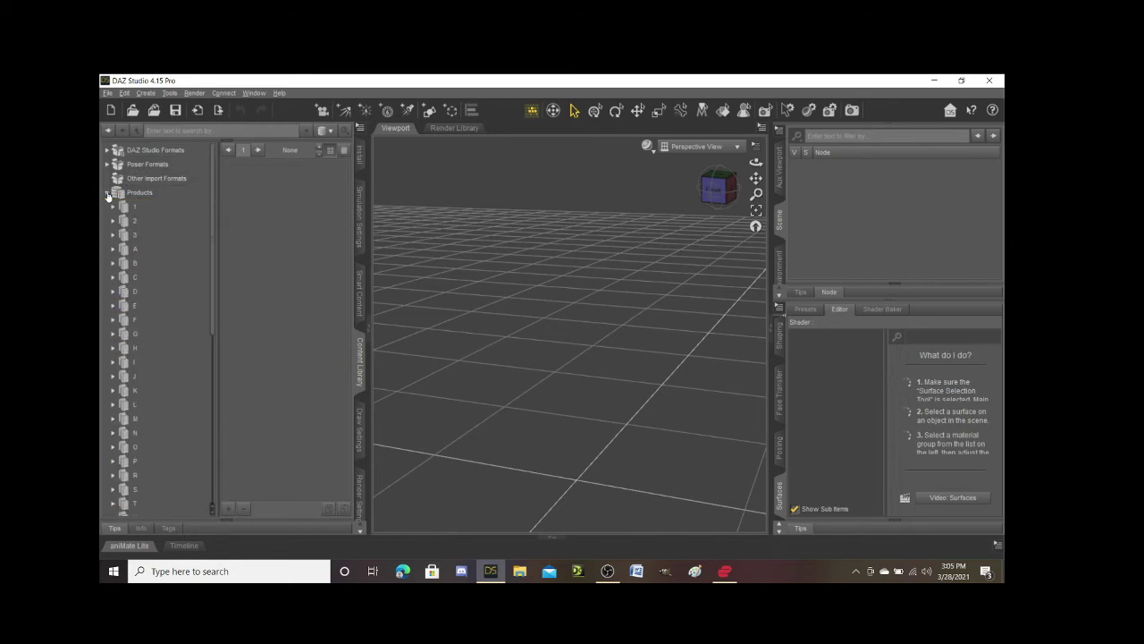
pyautogui.click(112, 310)
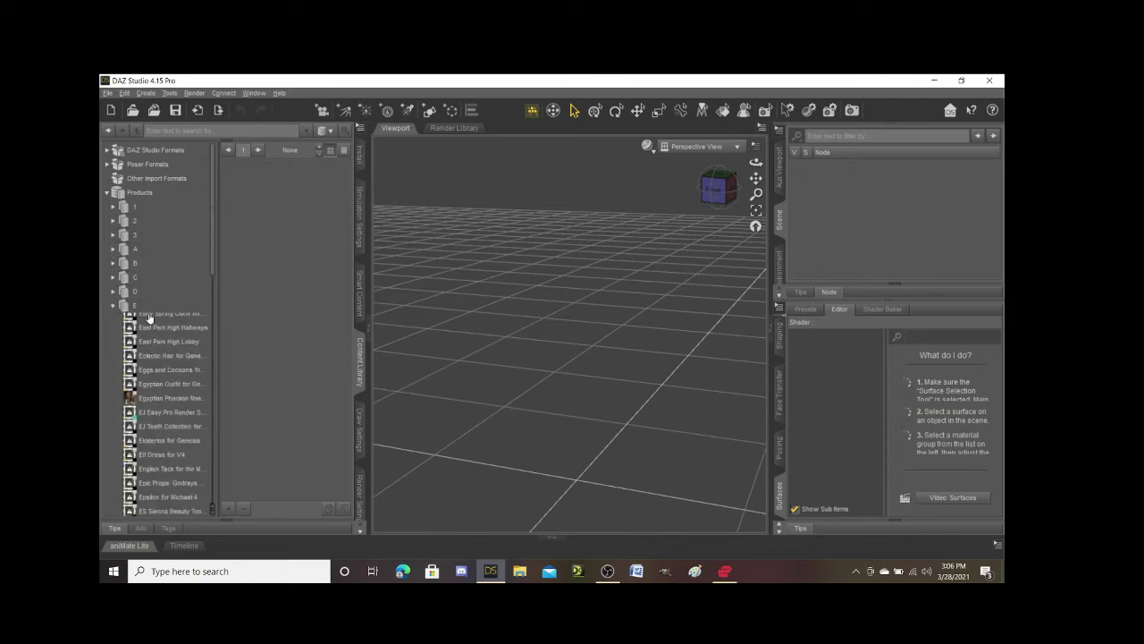
pyautogui.scroll(-4, 170, 344)
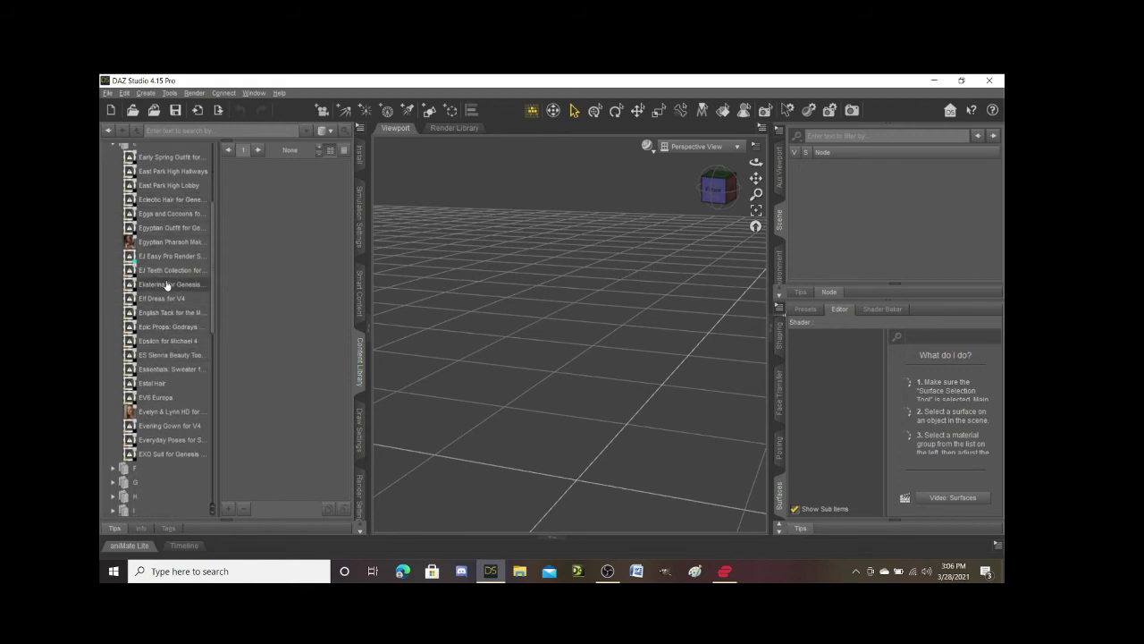
pyautogui.click(166, 231)
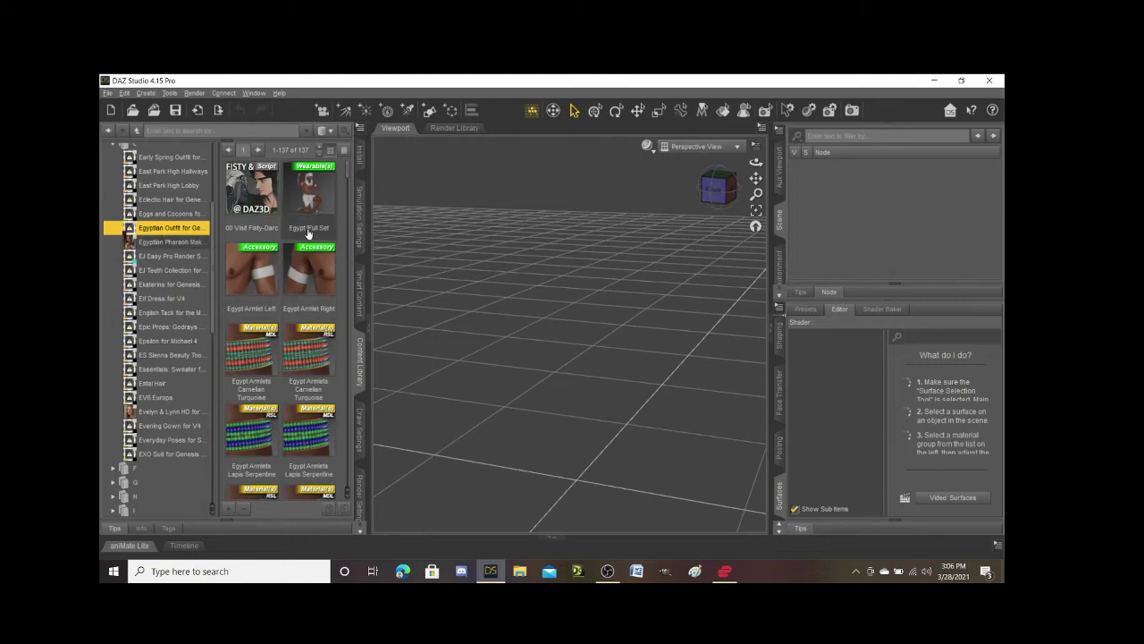
pyautogui.scroll(-5, 282, 390)
pyautogui.scroll(-6, 282, 390)
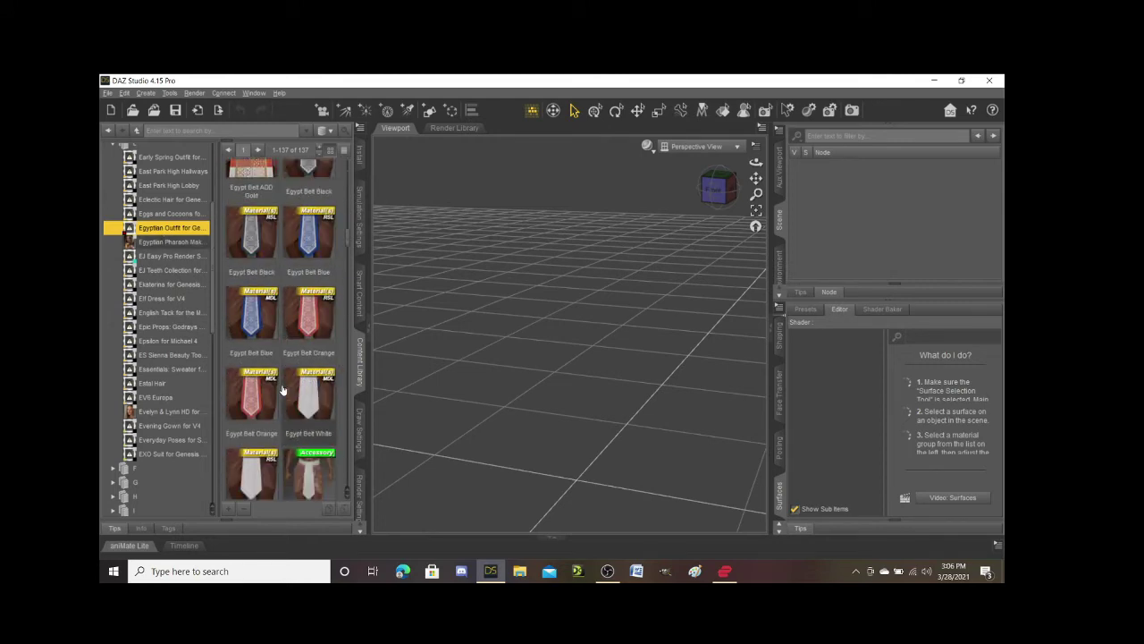
pyautogui.scroll(-6, 302, 292)
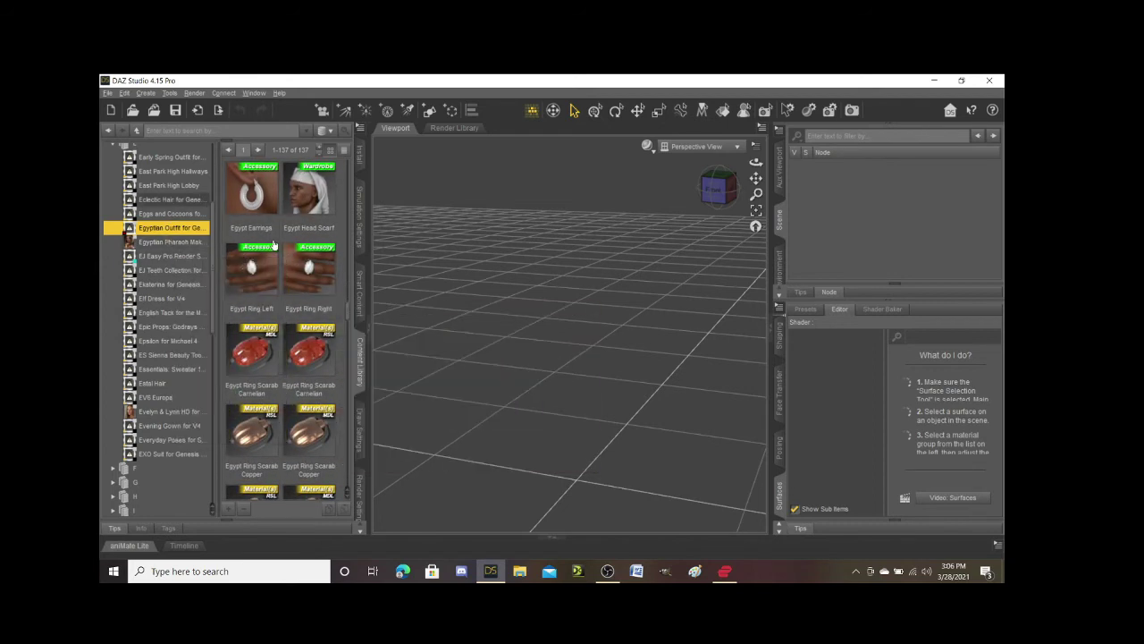
# - Create a category from the Egyptian Outfit product with Test Folder as its parent
pyautogui.rightClick(166, 229)
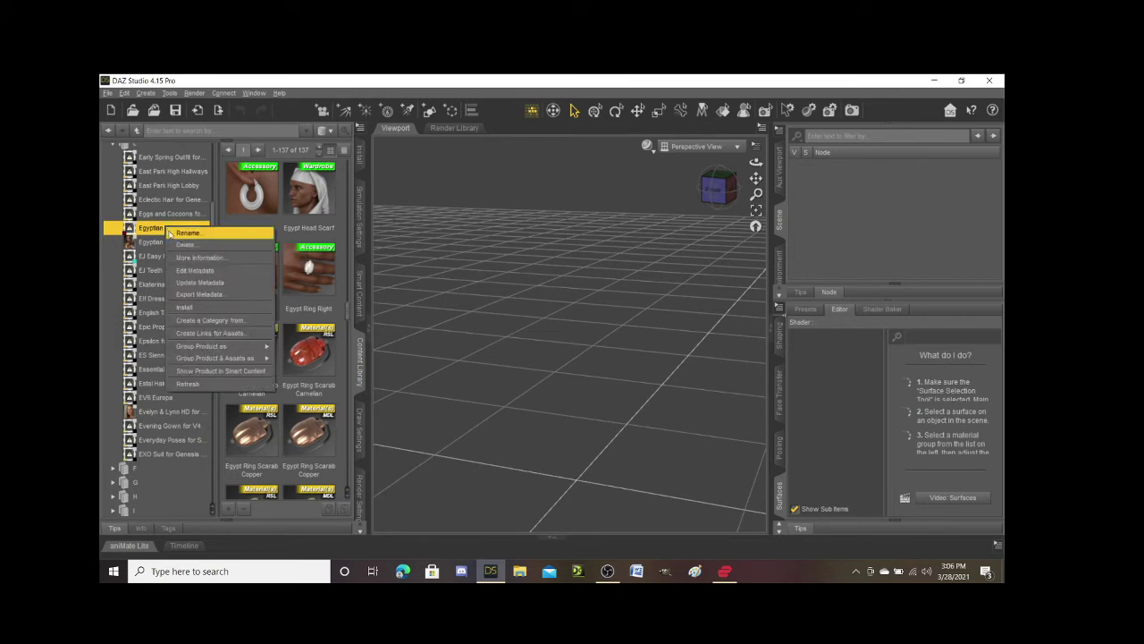
pyautogui.click(208, 320)
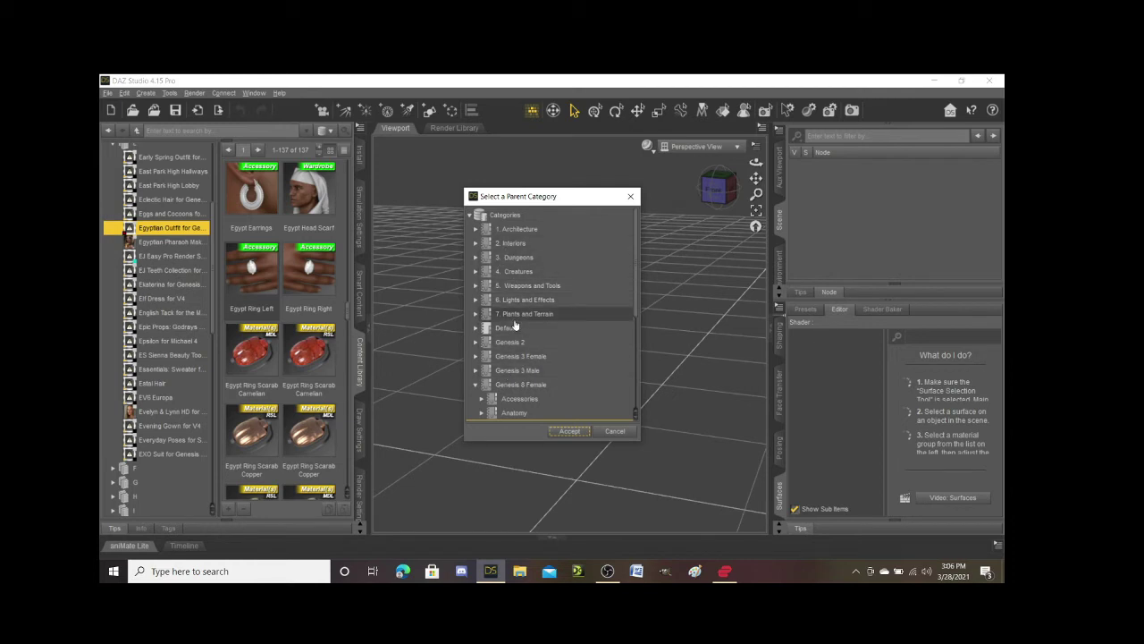
pyautogui.scroll(-3, 514, 326)
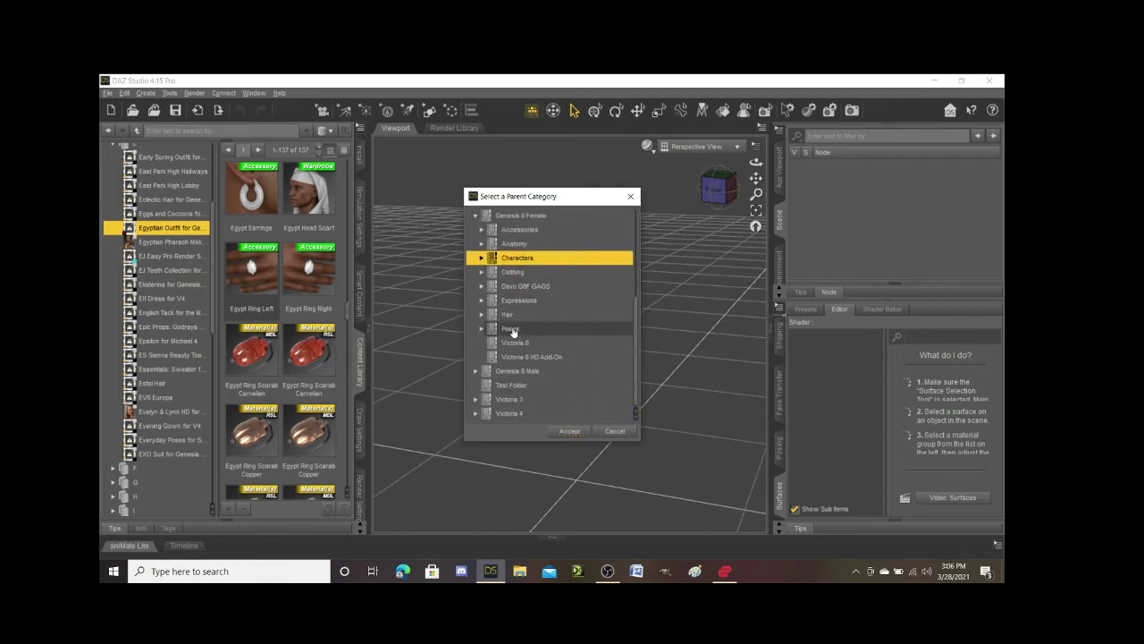
pyautogui.click(508, 385)
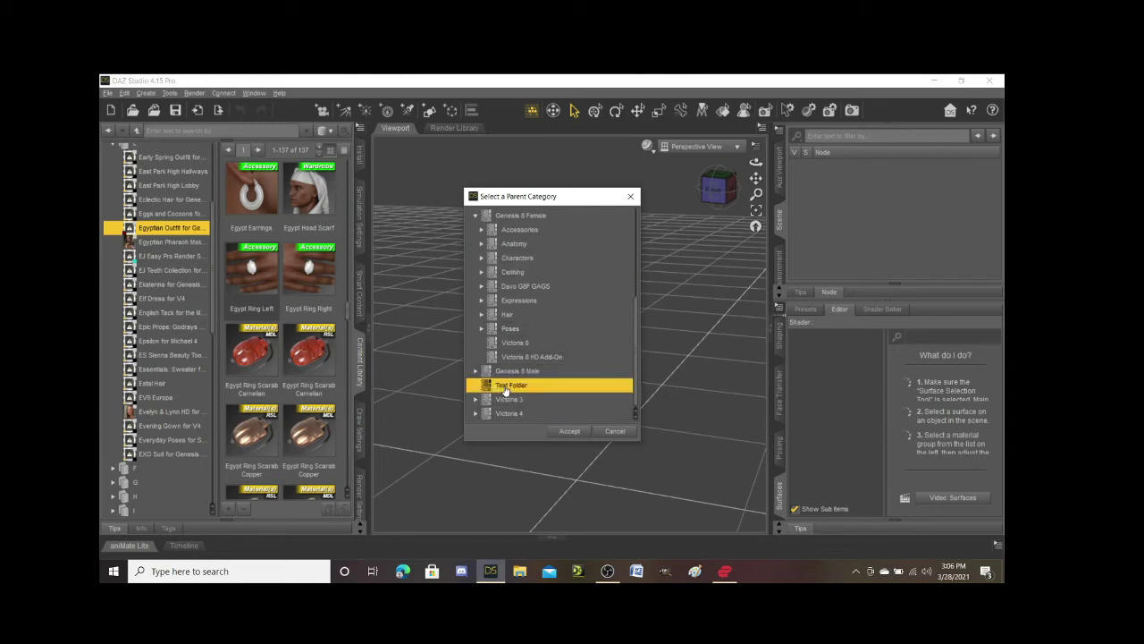
pyautogui.click(559, 433)
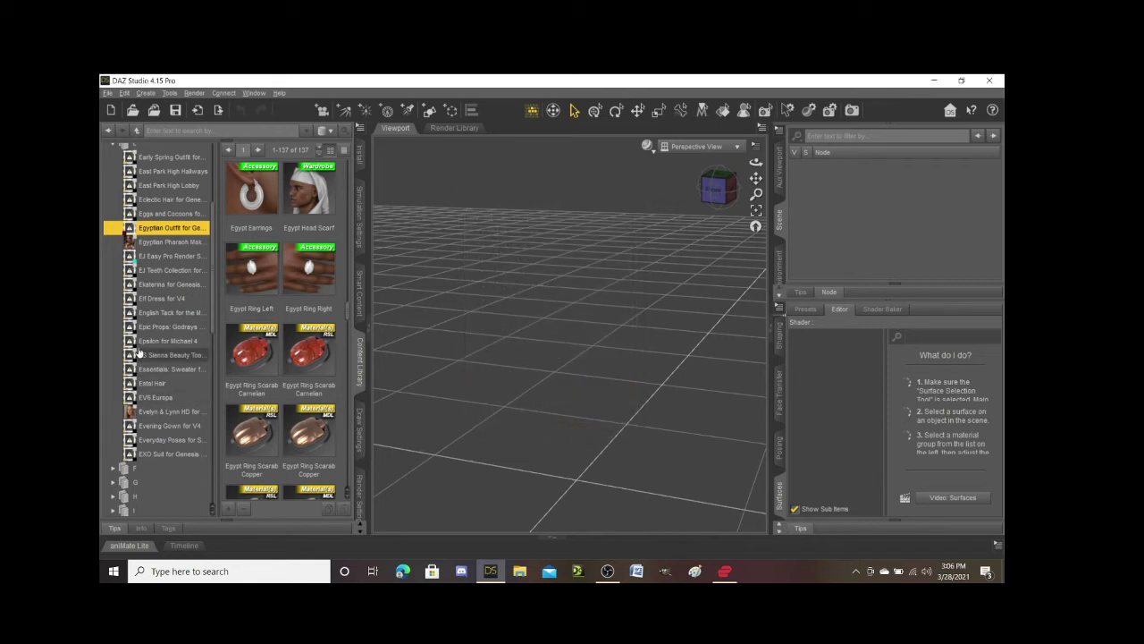
# - Show the 137 items in Test Folder's Egyptian Outfit subcategory, then collapse Test Folder
pyautogui.scroll(-4, 138, 356)
pyautogui.scroll(-5, 143, 371)
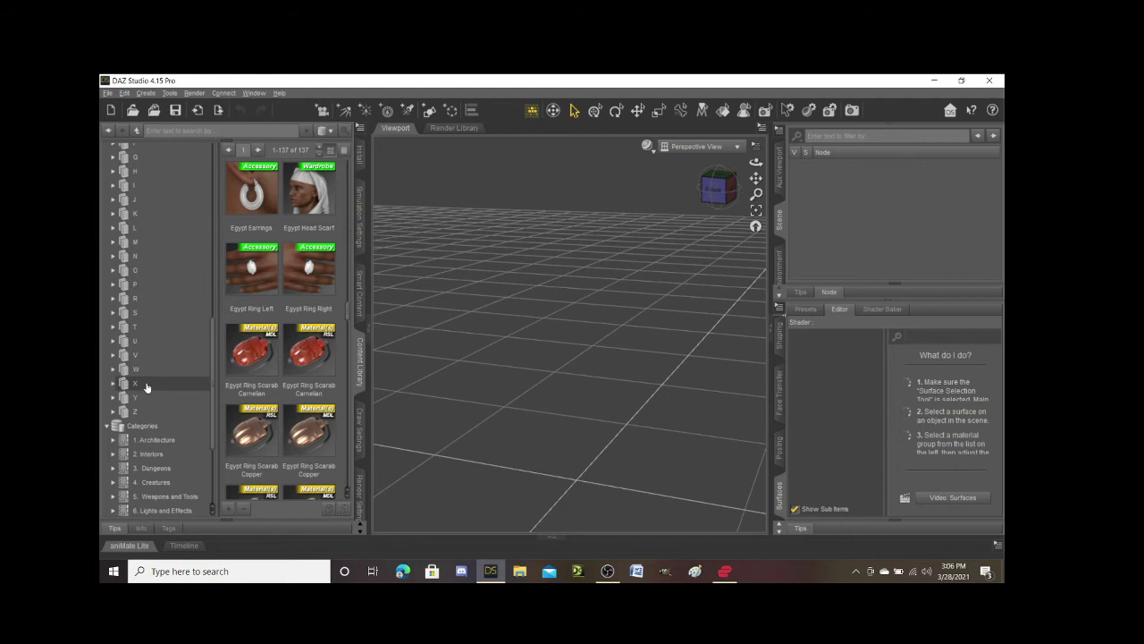
pyautogui.scroll(-3, 148, 389)
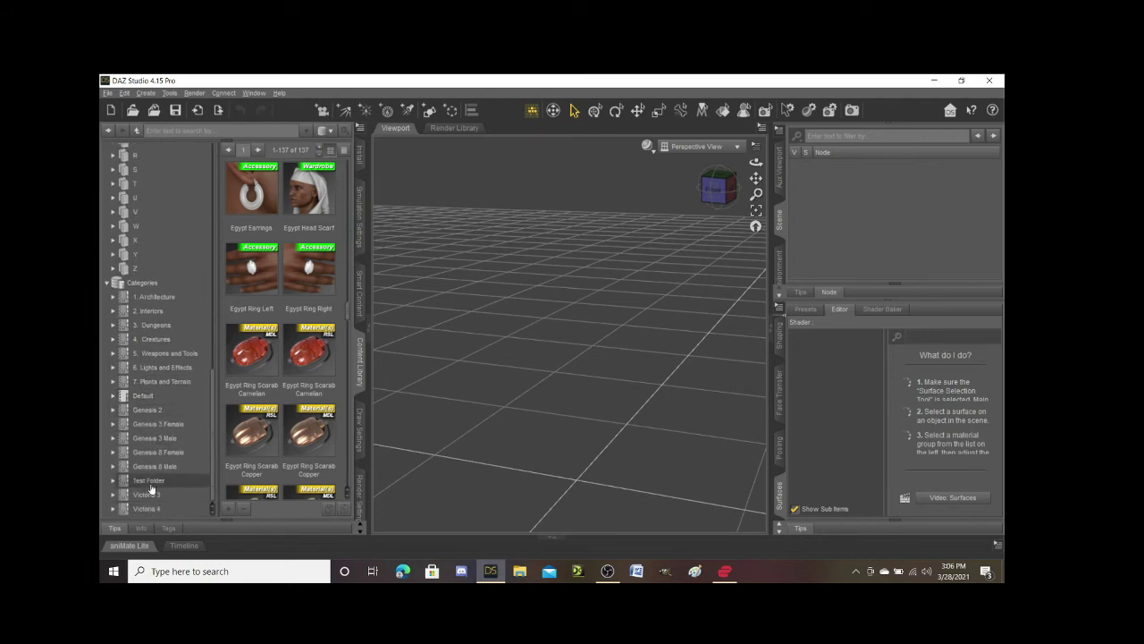
pyautogui.click(148, 482)
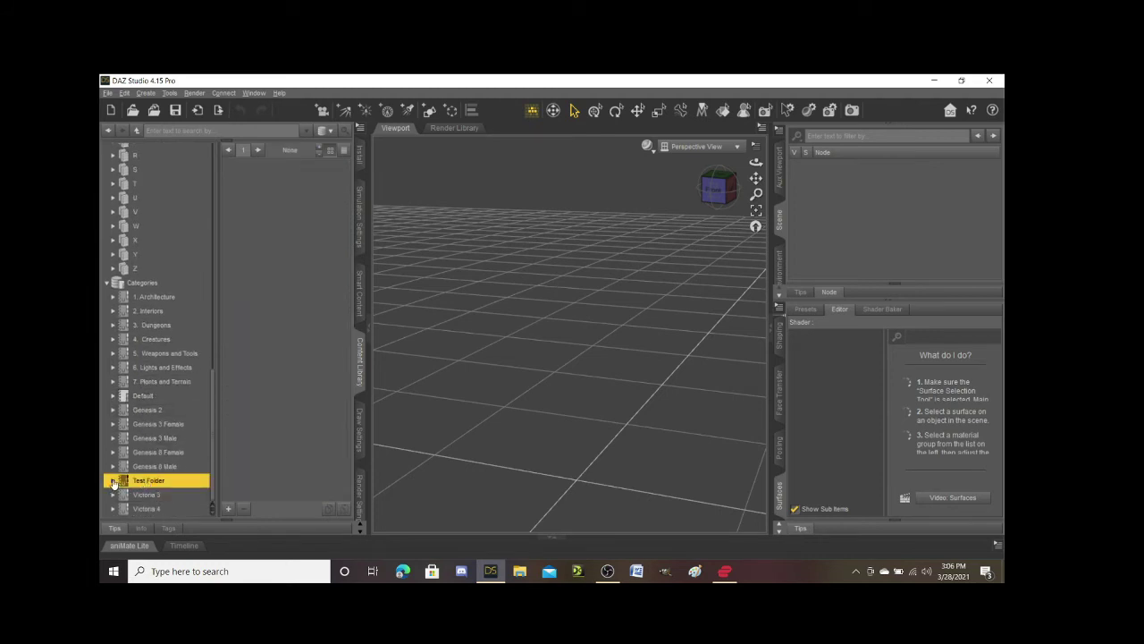
pyautogui.click(114, 482)
pyautogui.click(158, 483)
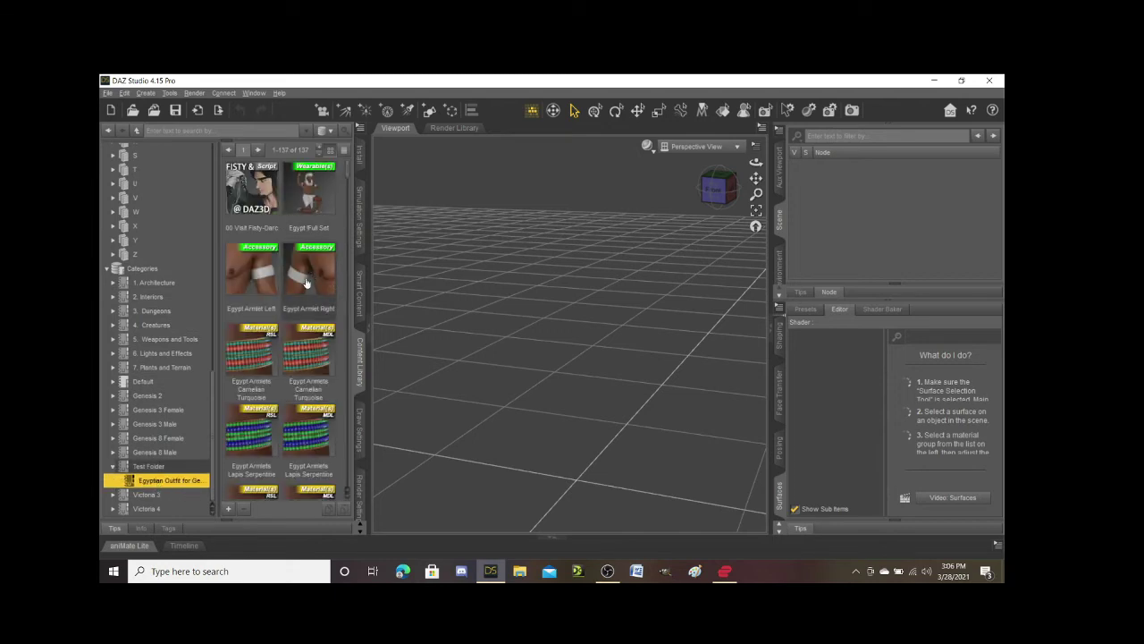
pyautogui.moveTo(305, 283)
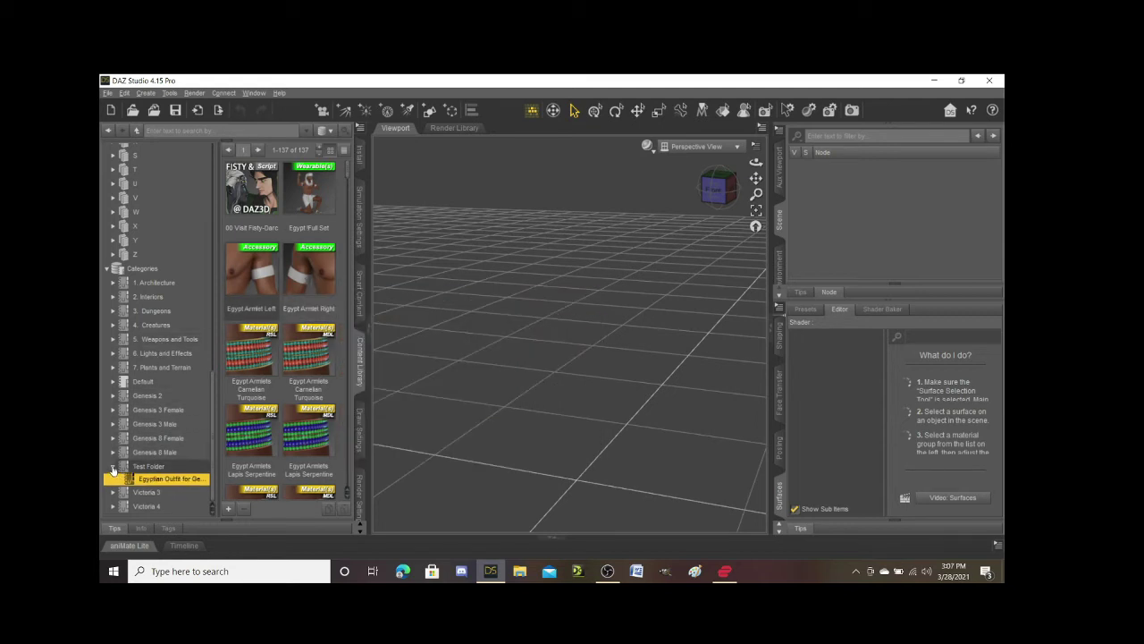
pyautogui.click(112, 467)
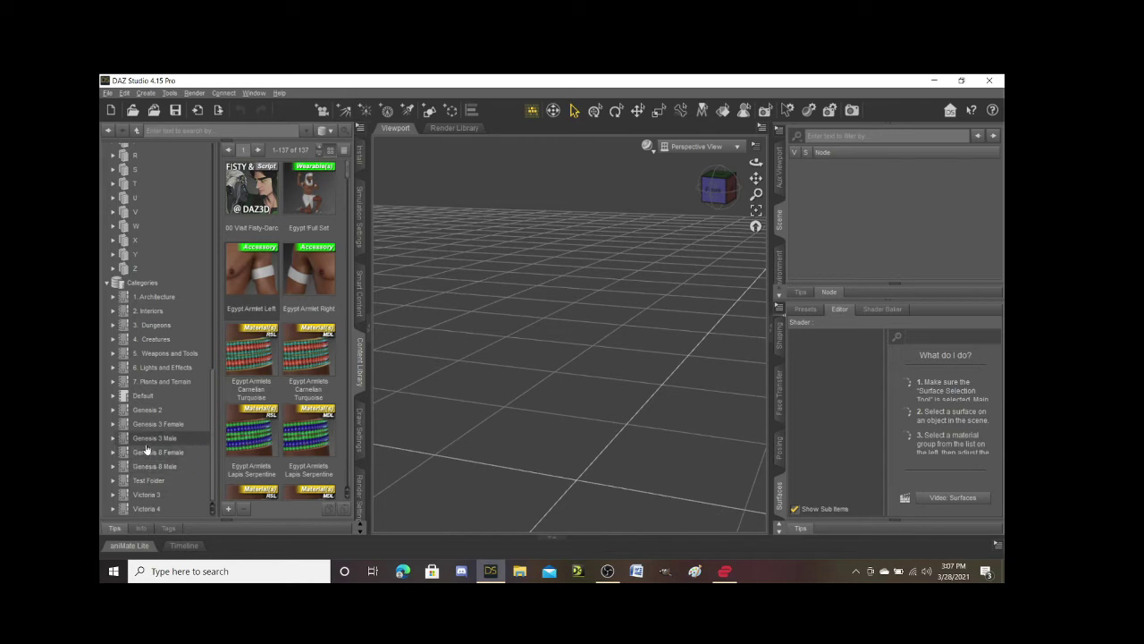
# - Expand Genesis 8 Female and its Characters folder, browsing to entries like Lainey for Victoria 8
pyautogui.click(112, 455)
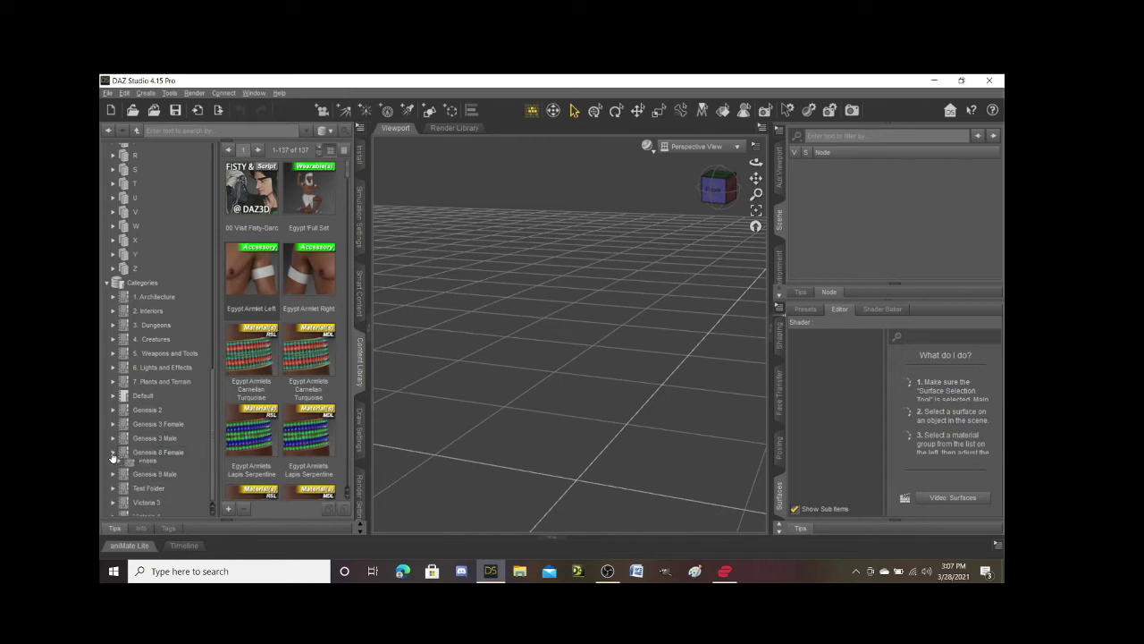
pyautogui.scroll(-3, 134, 451)
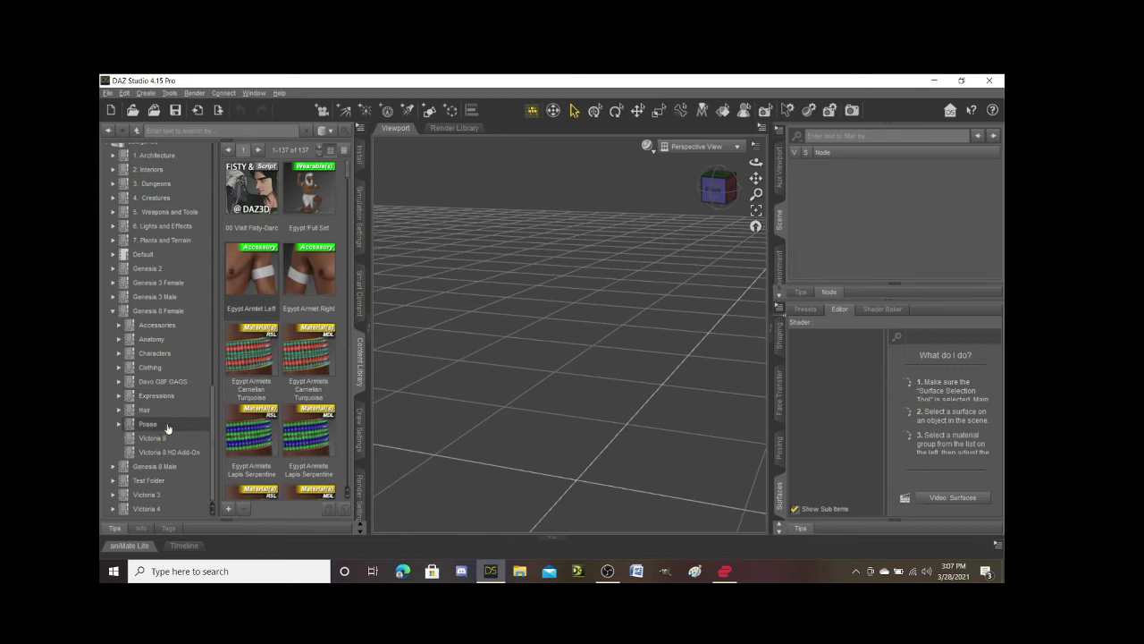
pyautogui.click(119, 355)
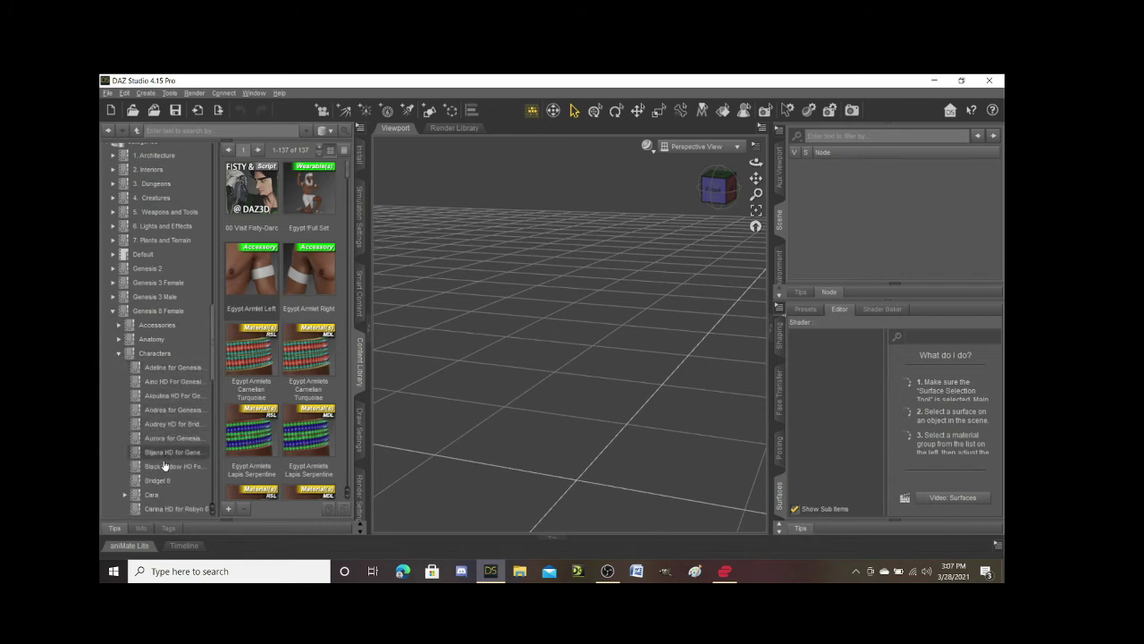
pyautogui.scroll(-2, 181, 445)
pyautogui.scroll(-6, 182, 443)
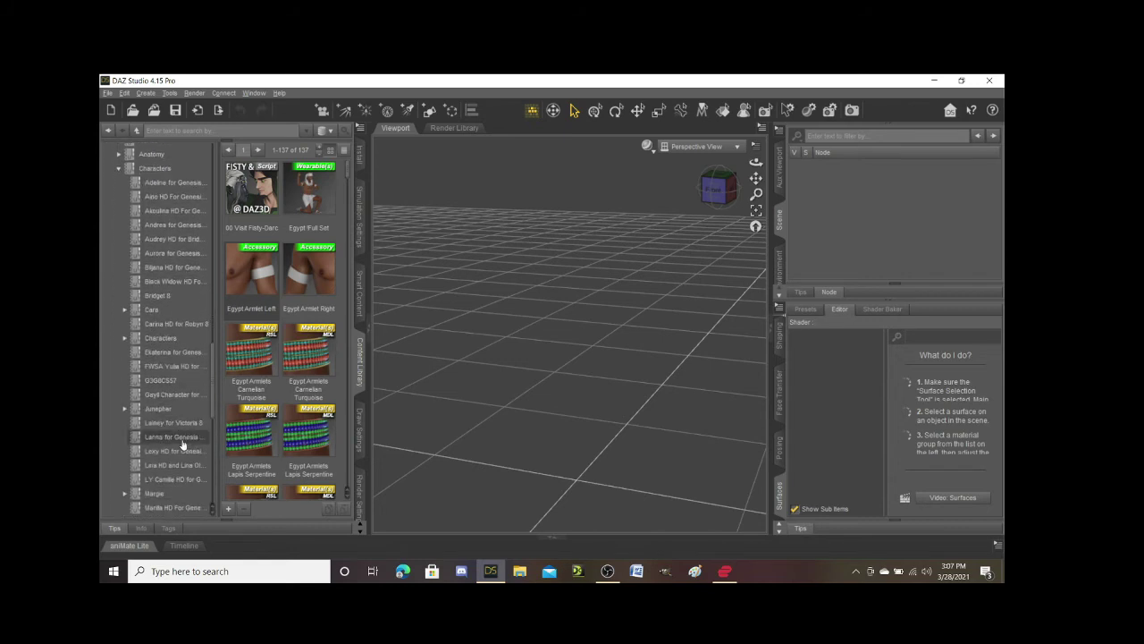
pyautogui.scroll(-3, 181, 349)
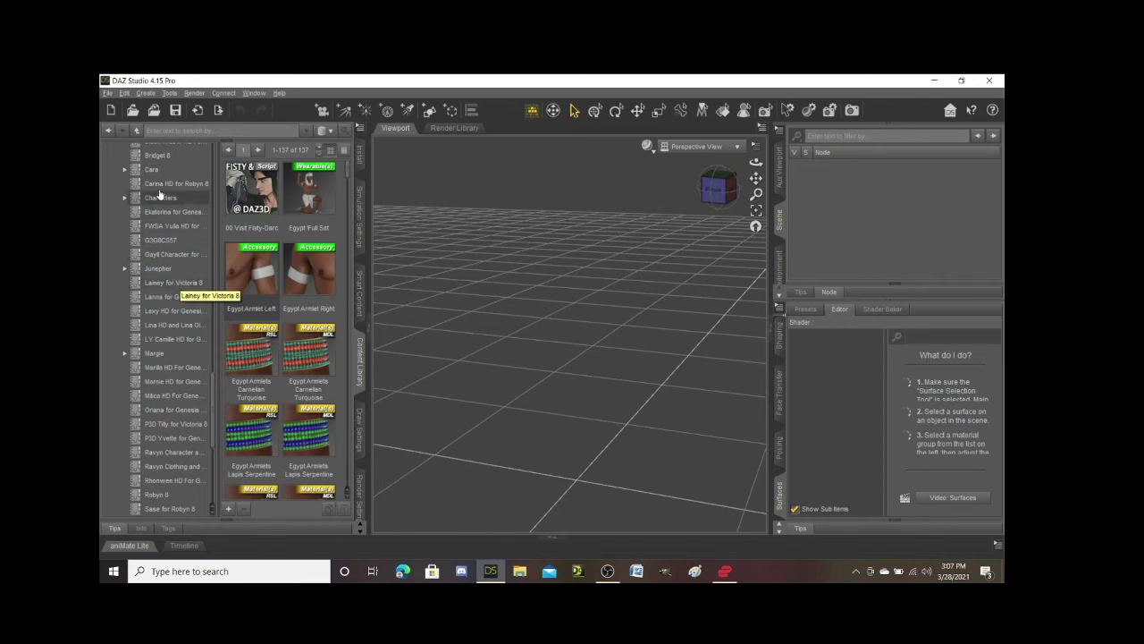
pyautogui.scroll(5, 161, 358)
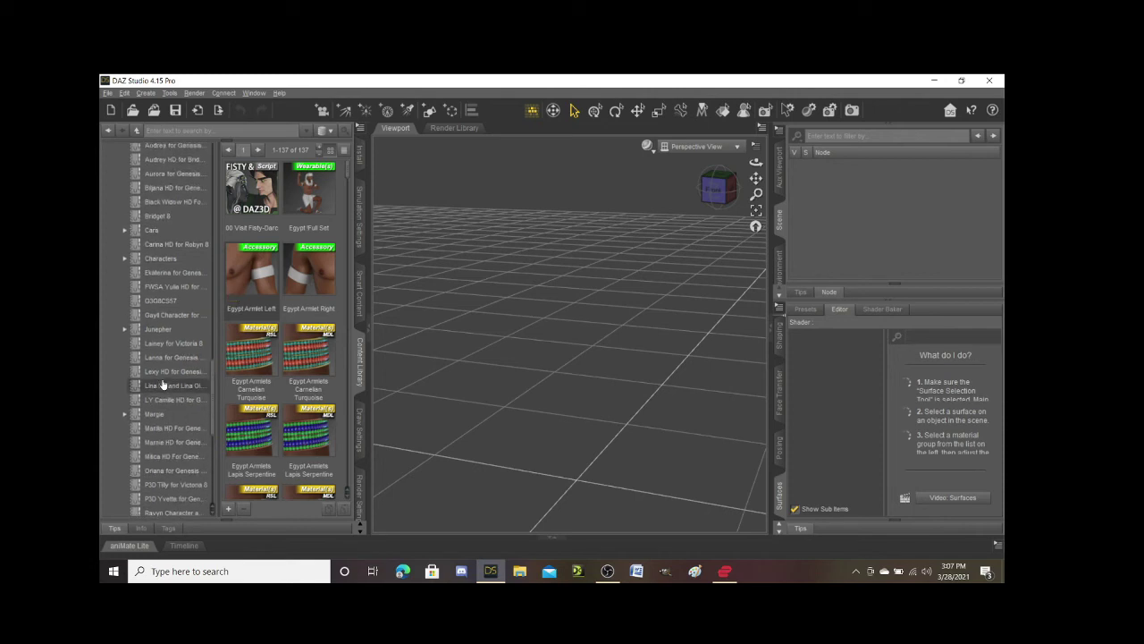
pyautogui.scroll(-6, 163, 384)
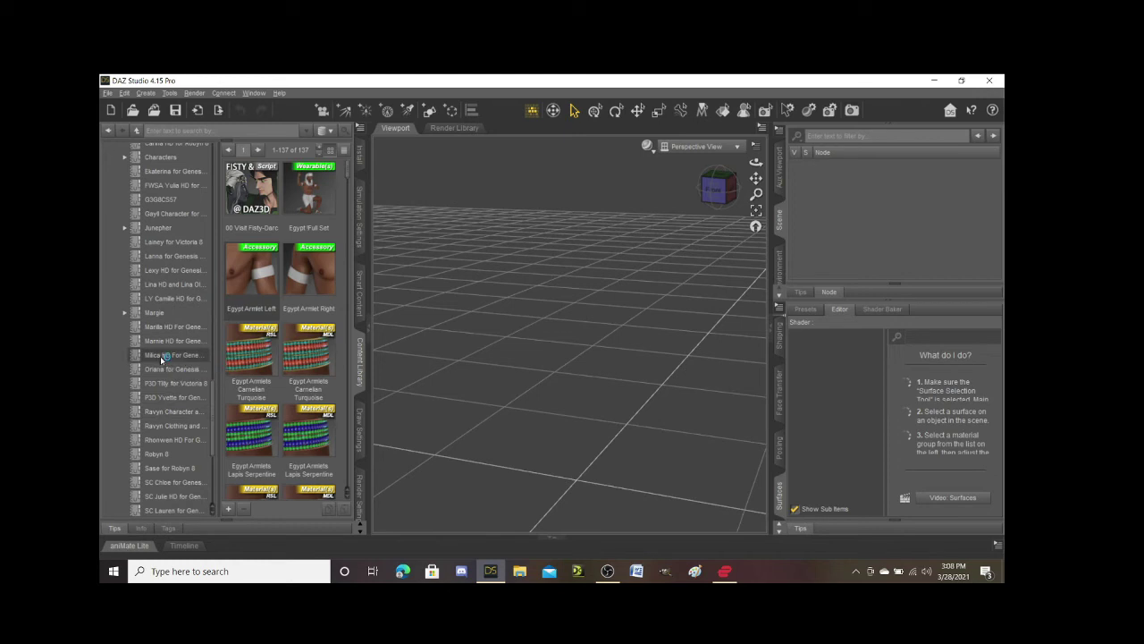
# - Show Milica HD For Genesis's 74 items and browse its eyebrow colours, lips, makeup and nails
pyautogui.click(162, 356)
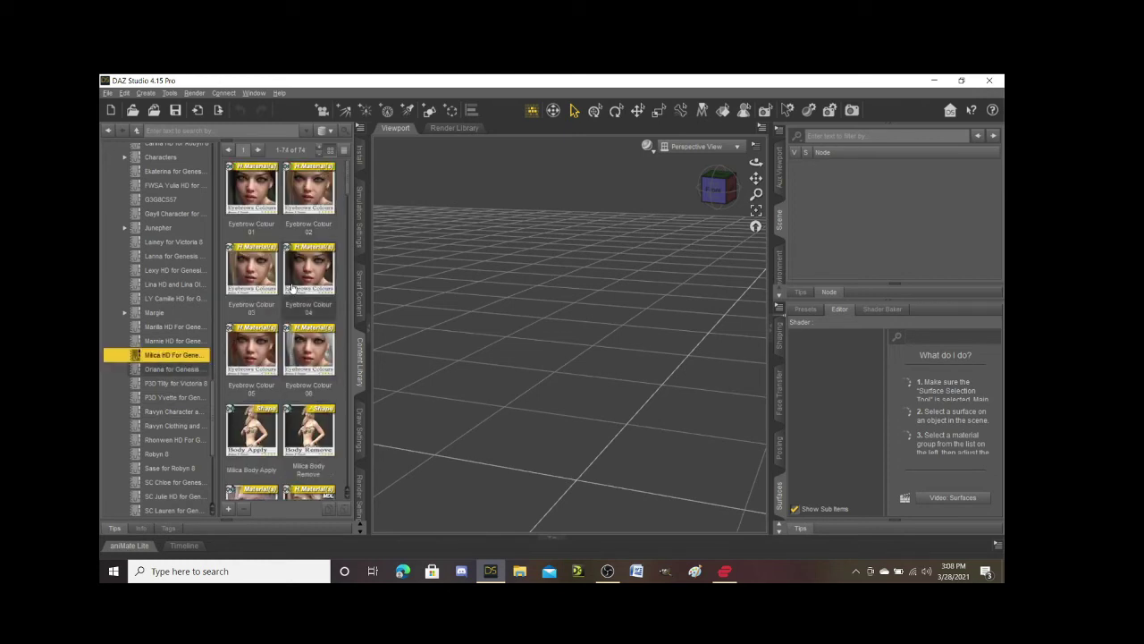
pyautogui.scroll(-5, 304, 268)
pyautogui.scroll(-1, 292, 289)
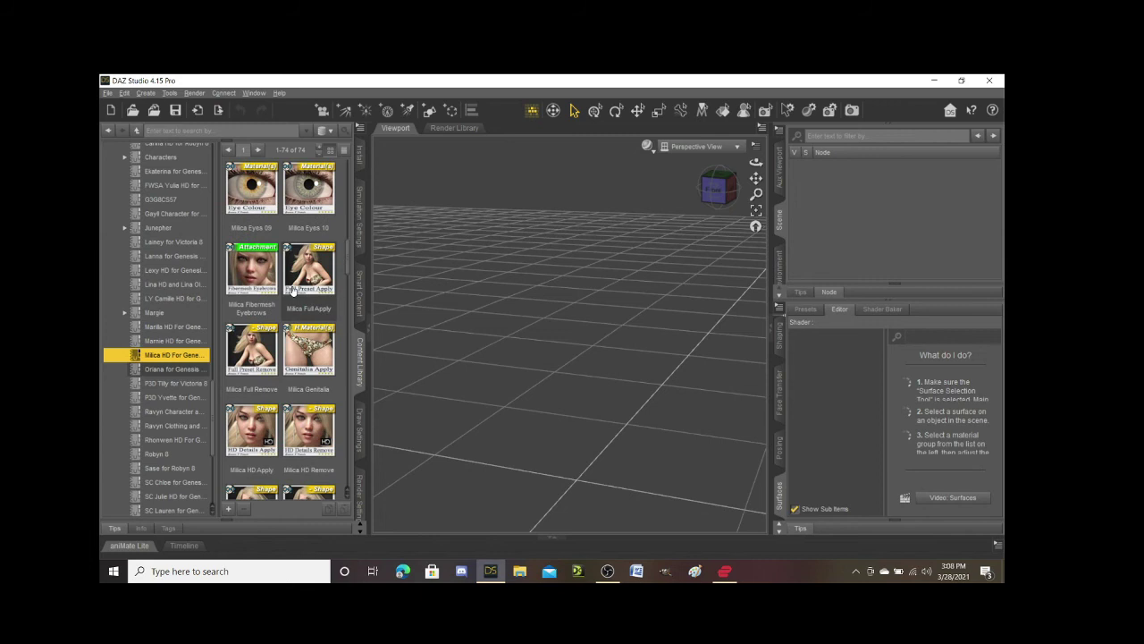
pyautogui.scroll(-3, 293, 289)
pyautogui.scroll(-8, 292, 288)
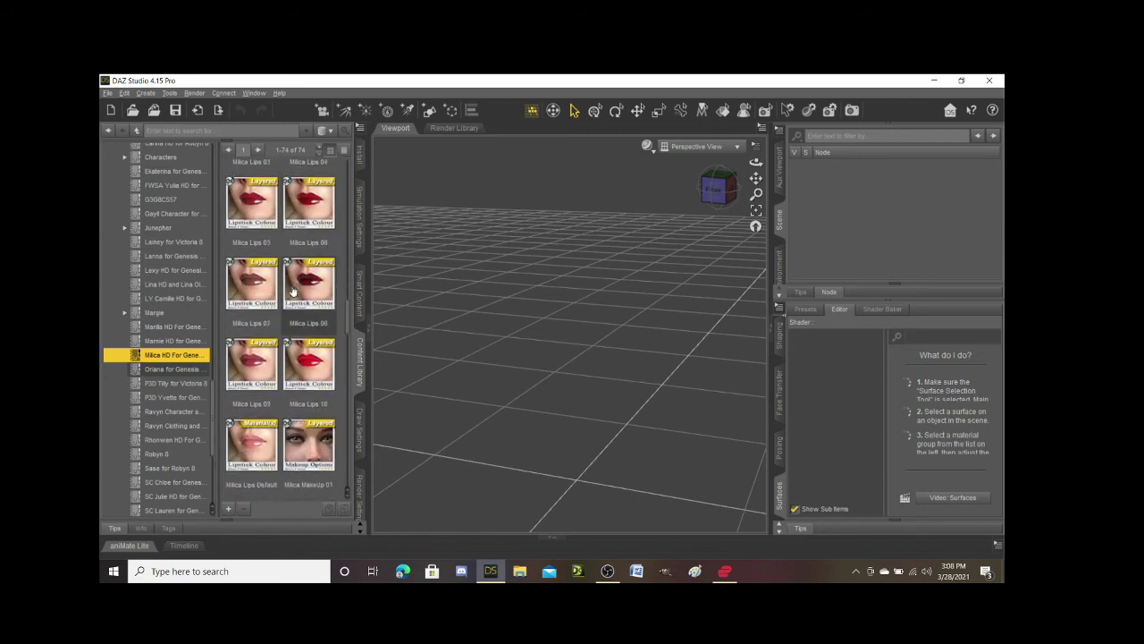
pyautogui.scroll(5, 176, 327)
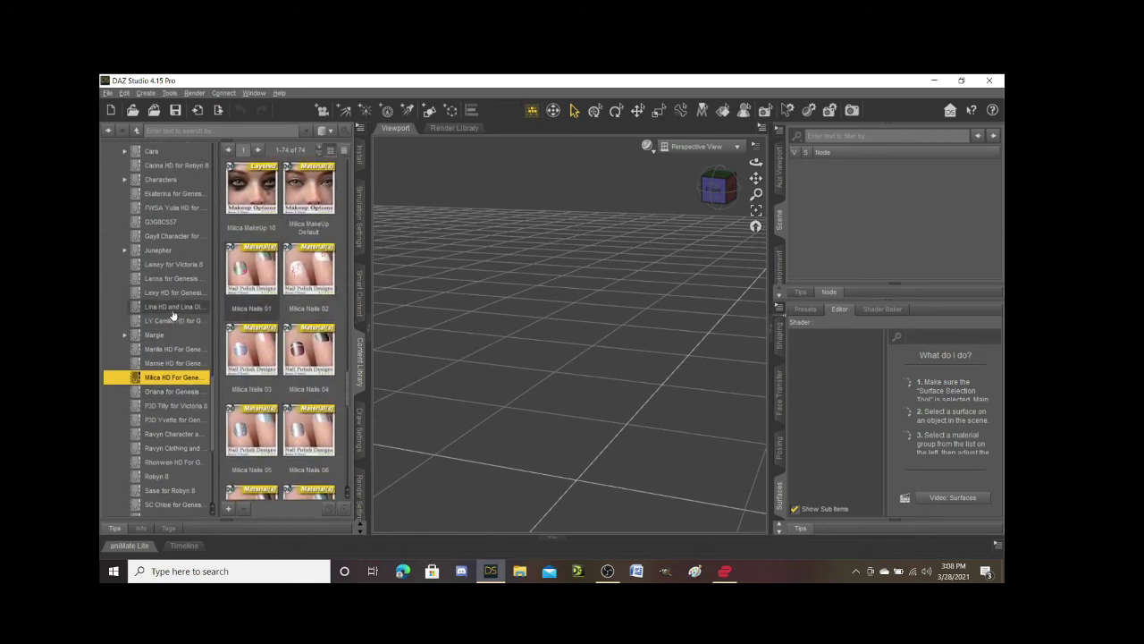
pyautogui.scroll(3, 174, 315)
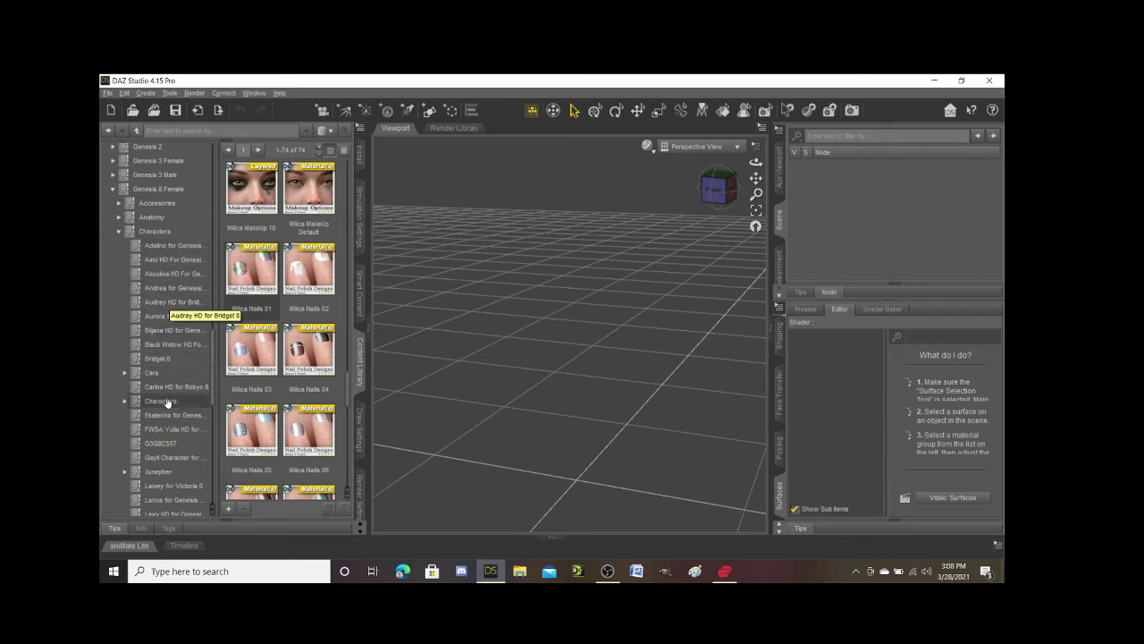
pyautogui.scroll(-3, 167, 407)
pyautogui.scroll(-4, 167, 404)
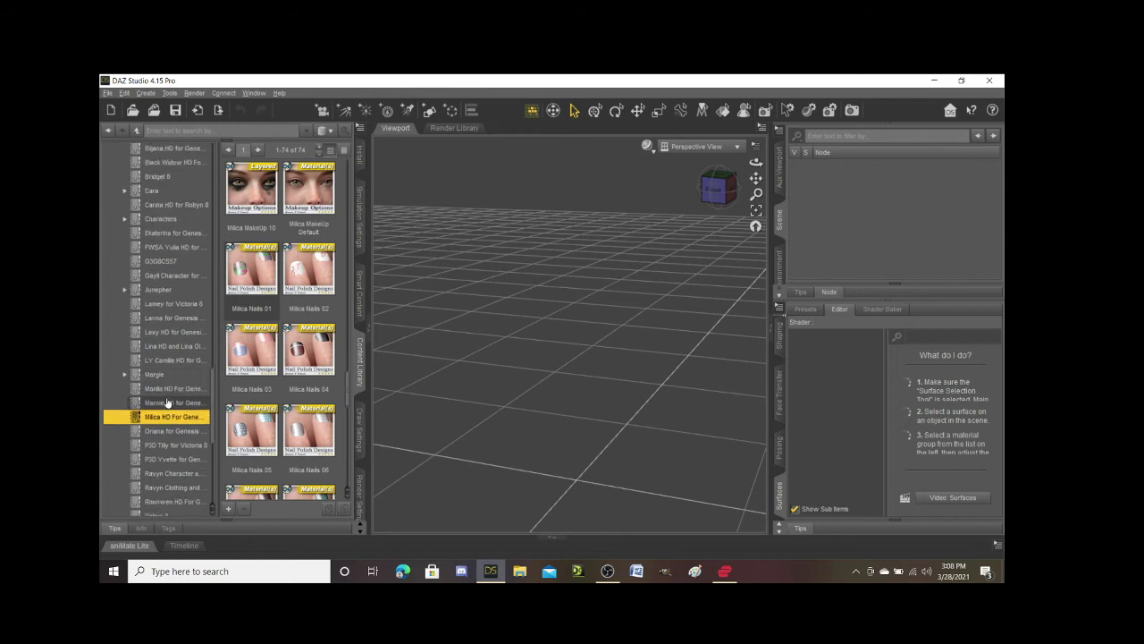
pyautogui.scroll(6, 167, 404)
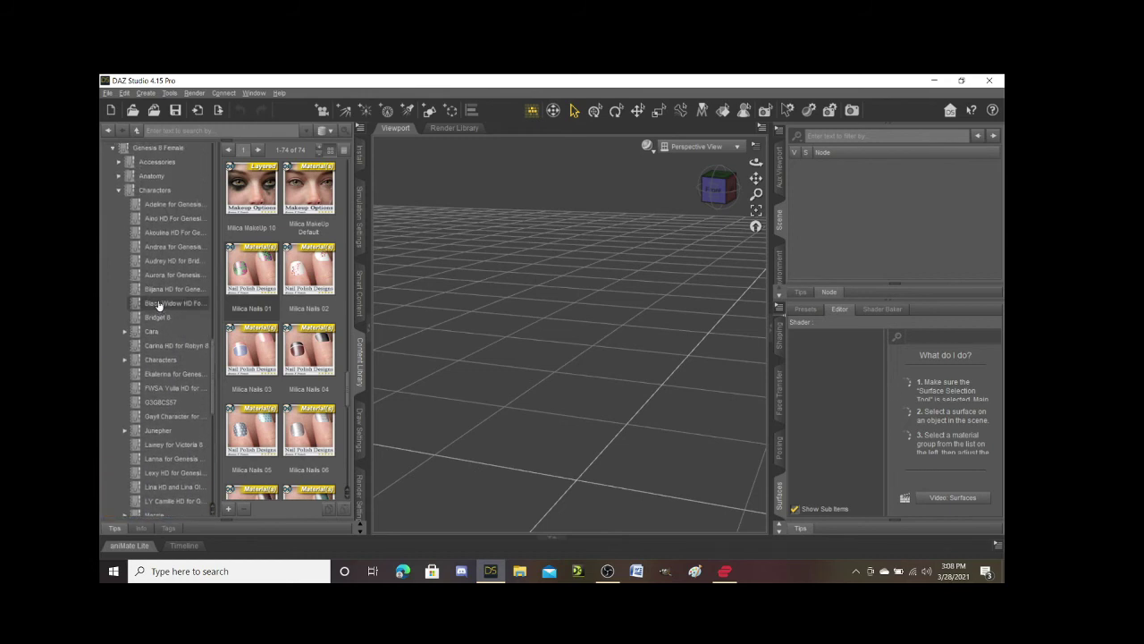
pyautogui.click(154, 190)
pyautogui.rightClick(152, 192)
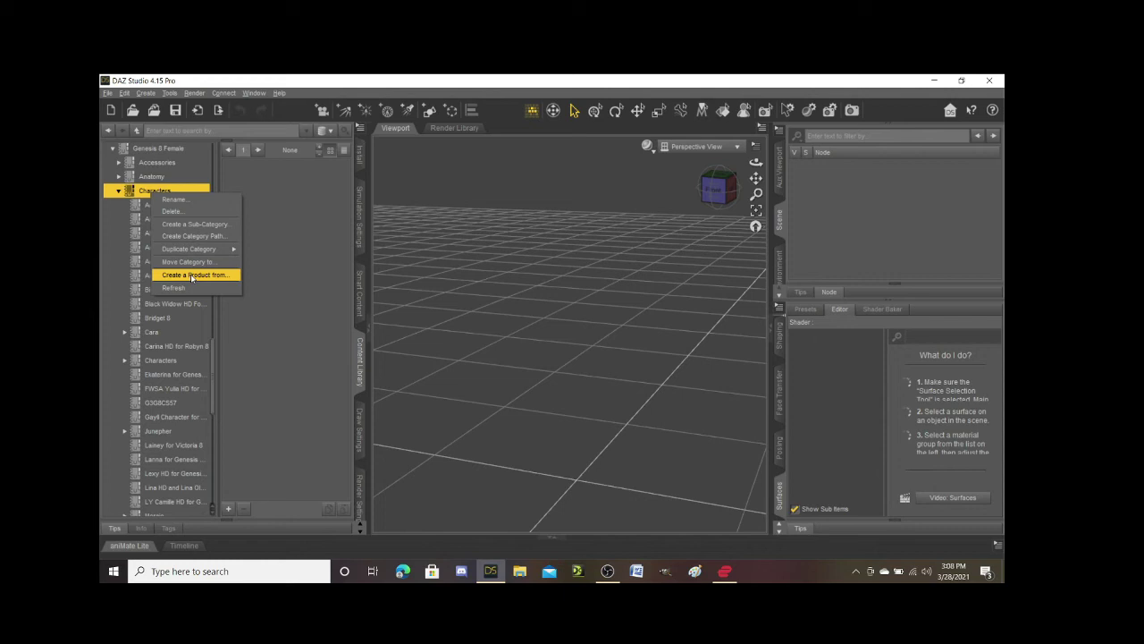
pyautogui.click(208, 226)
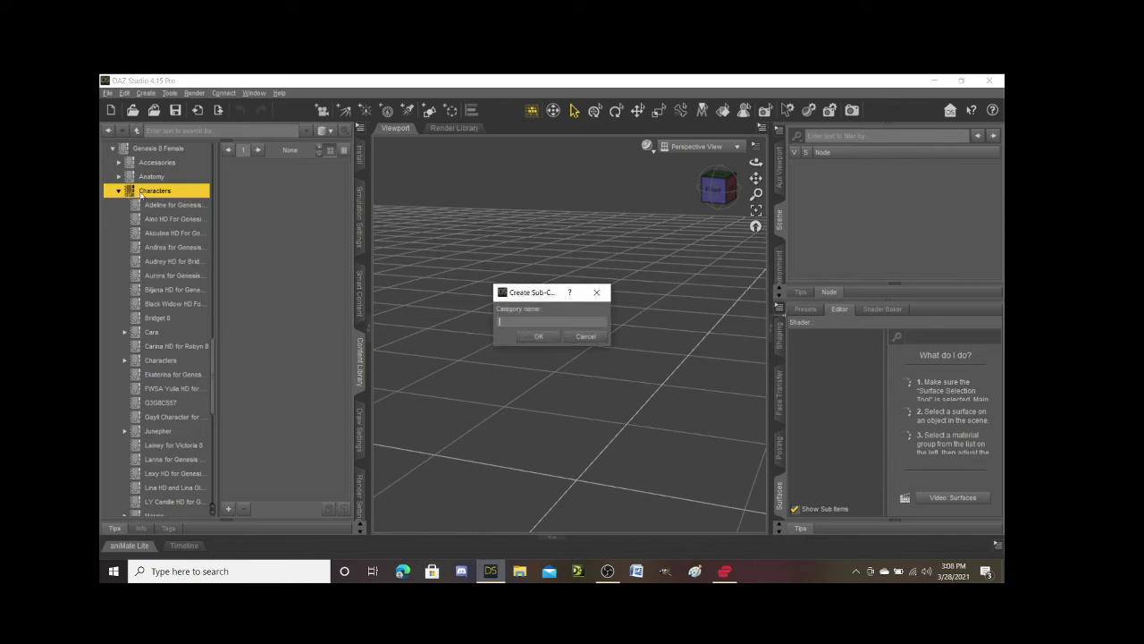
pyautogui.click(576, 335)
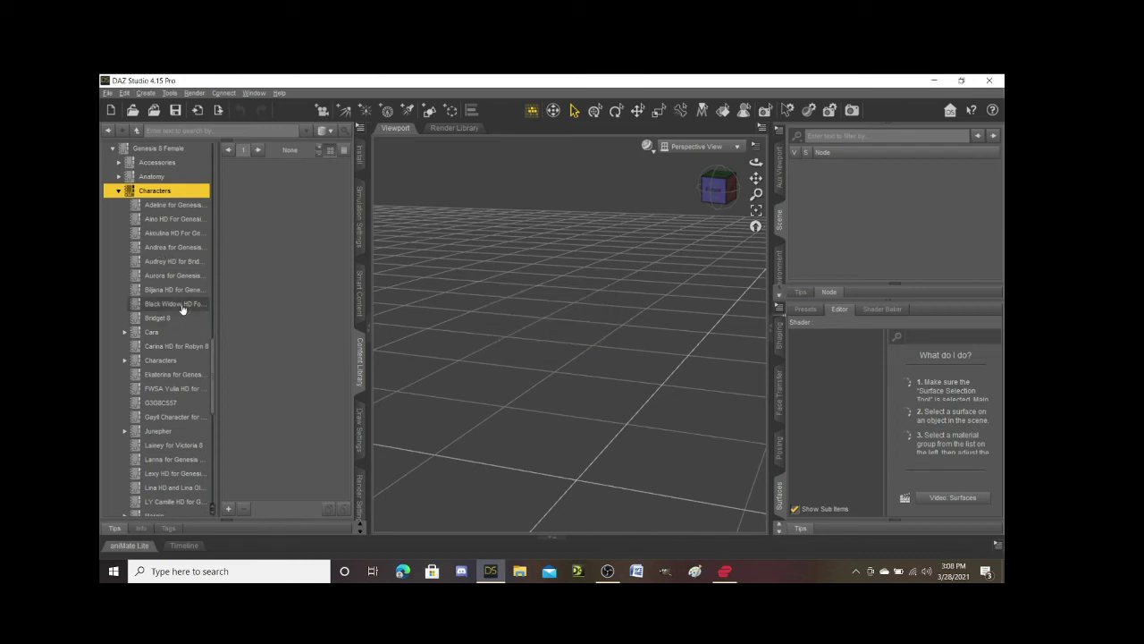
pyautogui.scroll(-5, 147, 302)
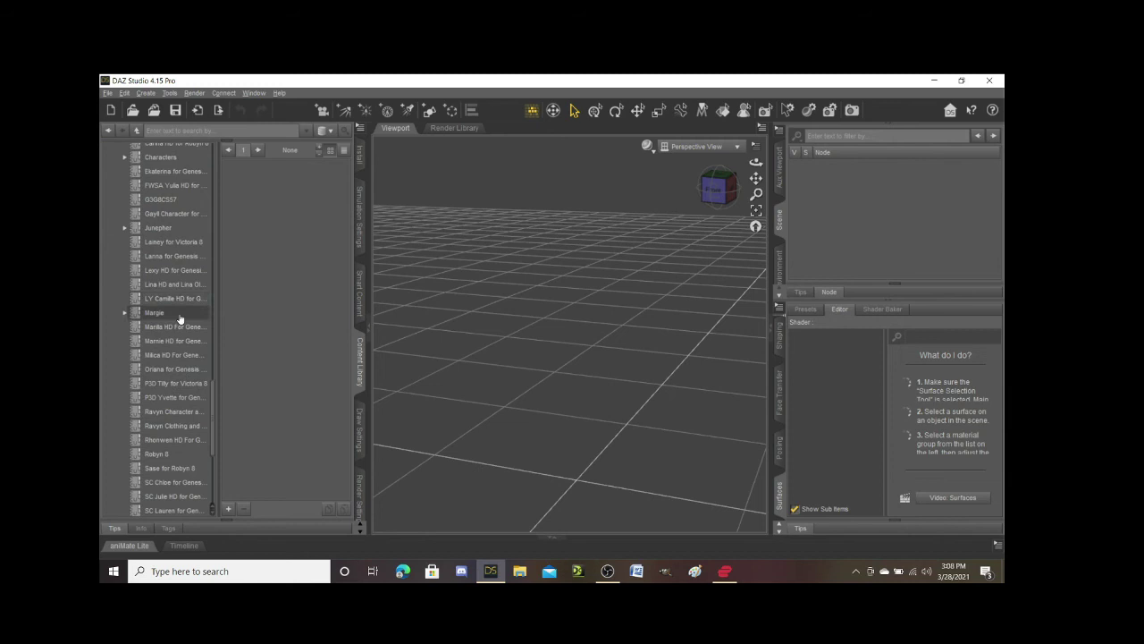
# - Return to Milica HD's 74 items and put the cursor in the content search field
pyautogui.click(184, 355)
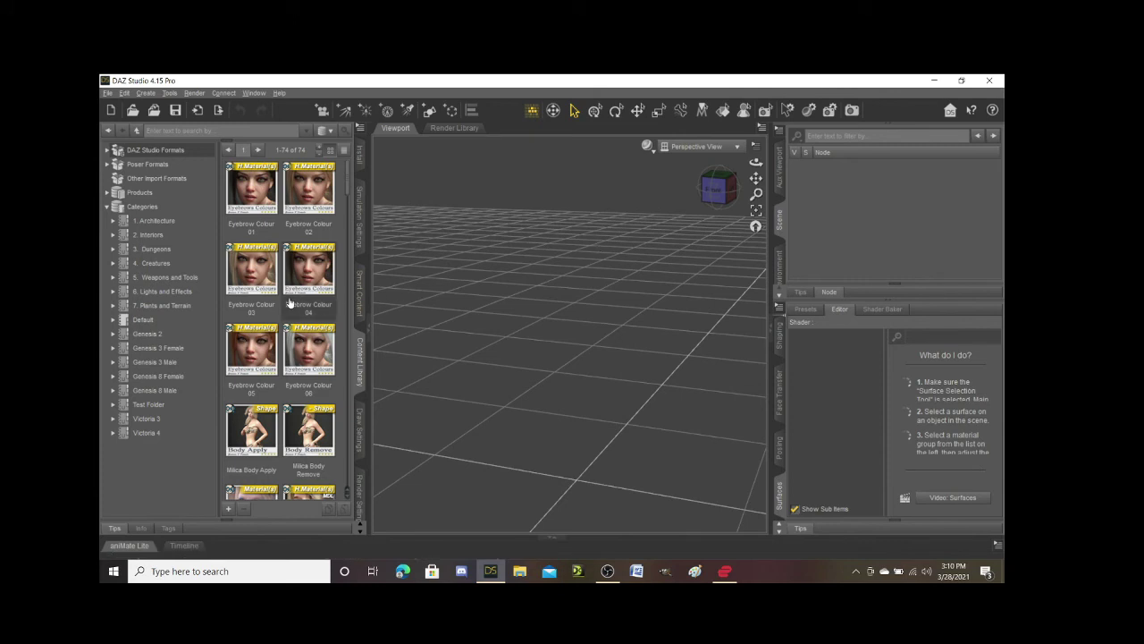
pyautogui.moveTo(288, 304)
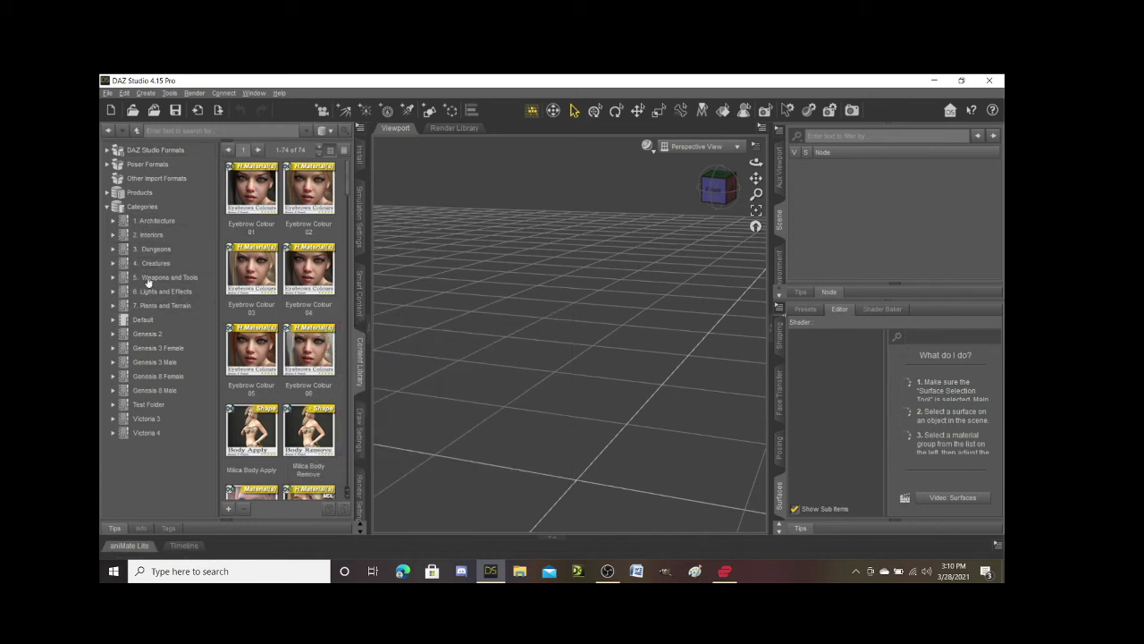
pyautogui.moveTo(256, 183)
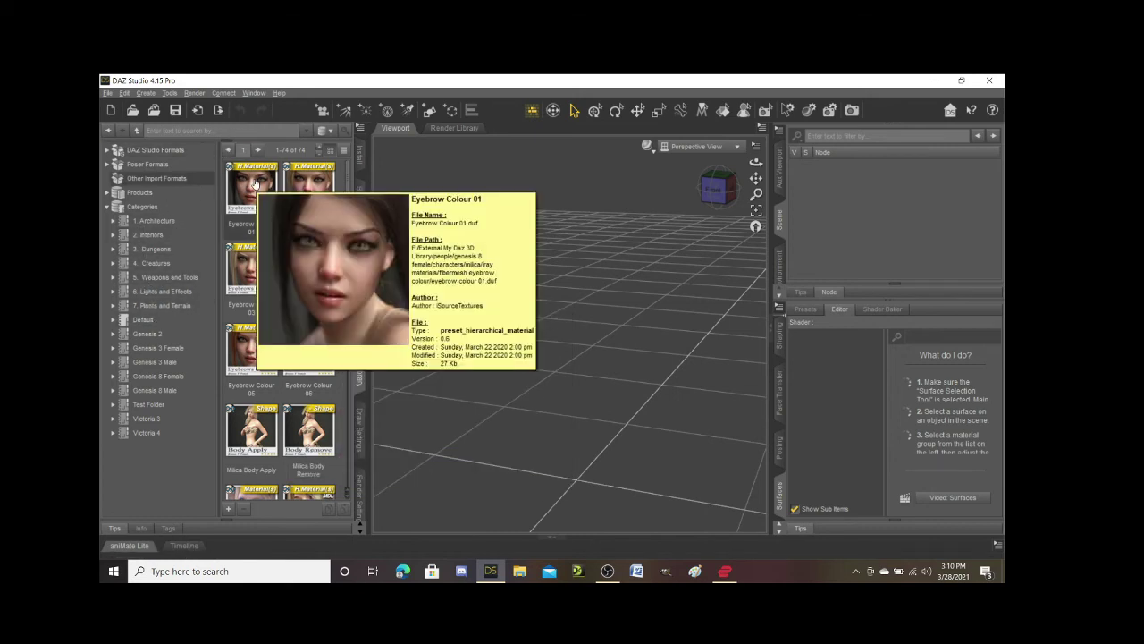
pyautogui.click(253, 129)
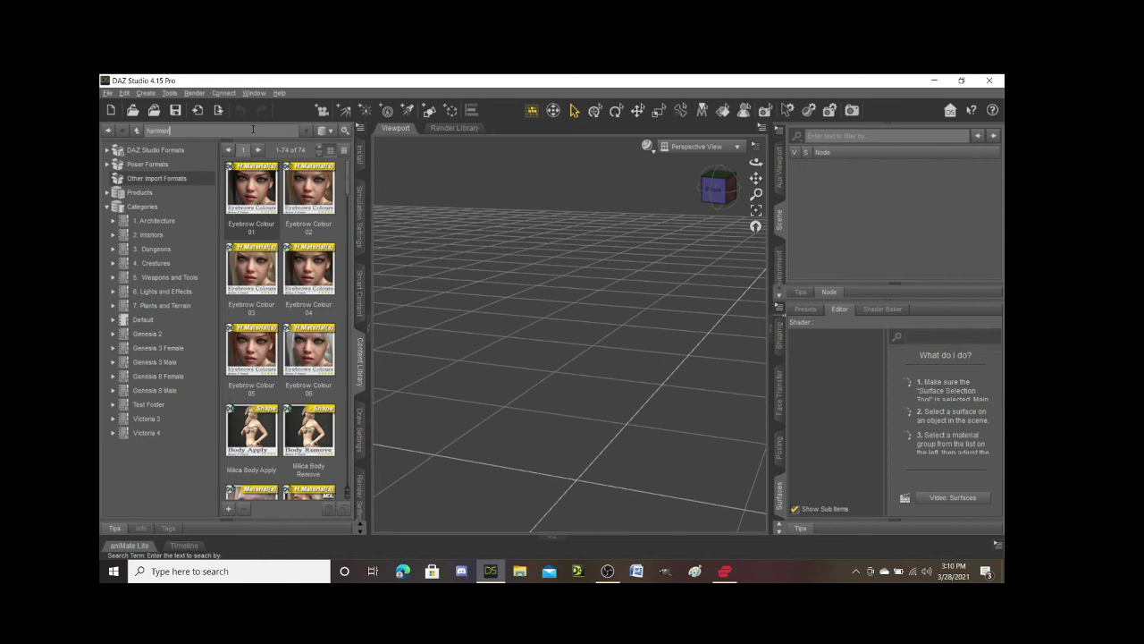
# - Search the content database for 'hammer' and browse the 38 results, including Tool 13 - Hammer
pyautogui.write('hammer')
pyautogui.press('Return')
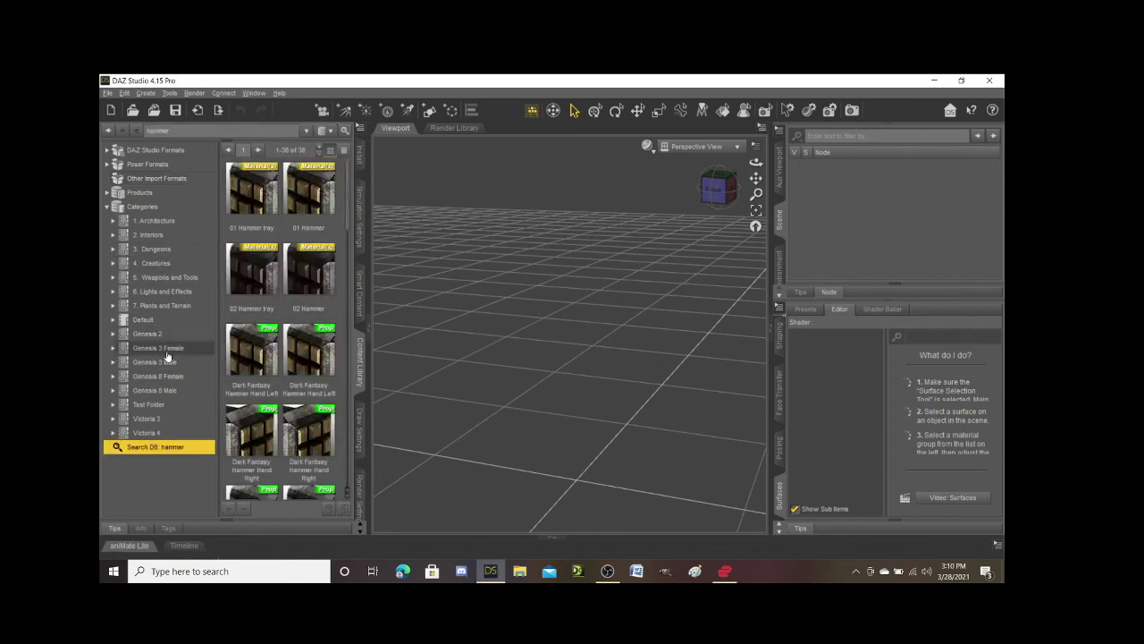
pyautogui.scroll(-5, 278, 312)
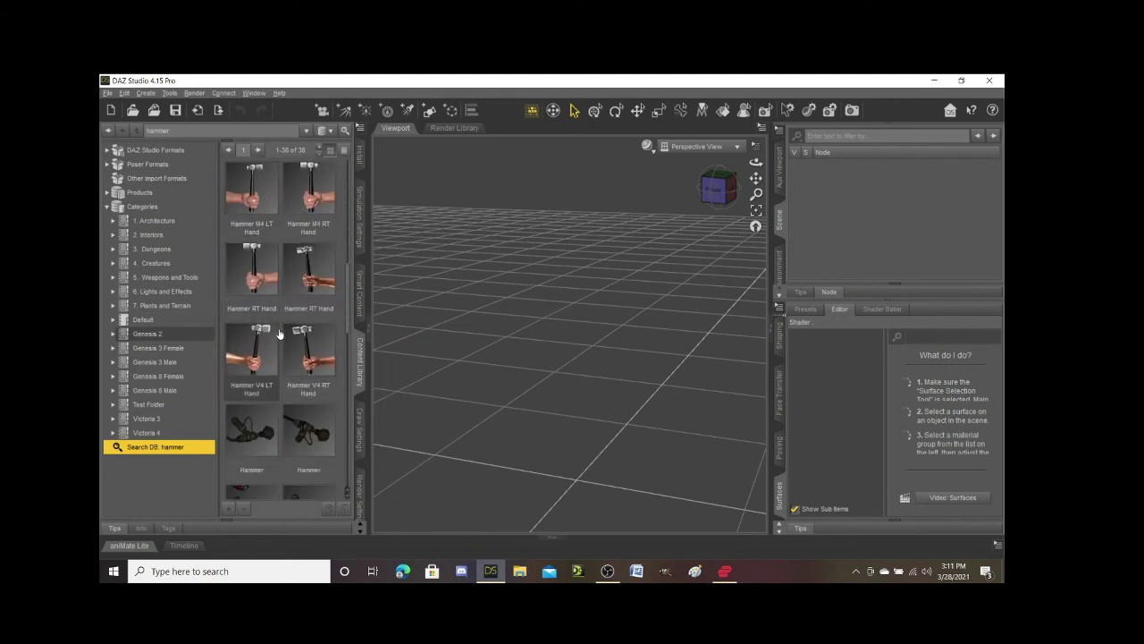
pyautogui.scroll(1, 291, 264)
pyautogui.scroll(2, 291, 265)
pyautogui.scroll(-6, 288, 265)
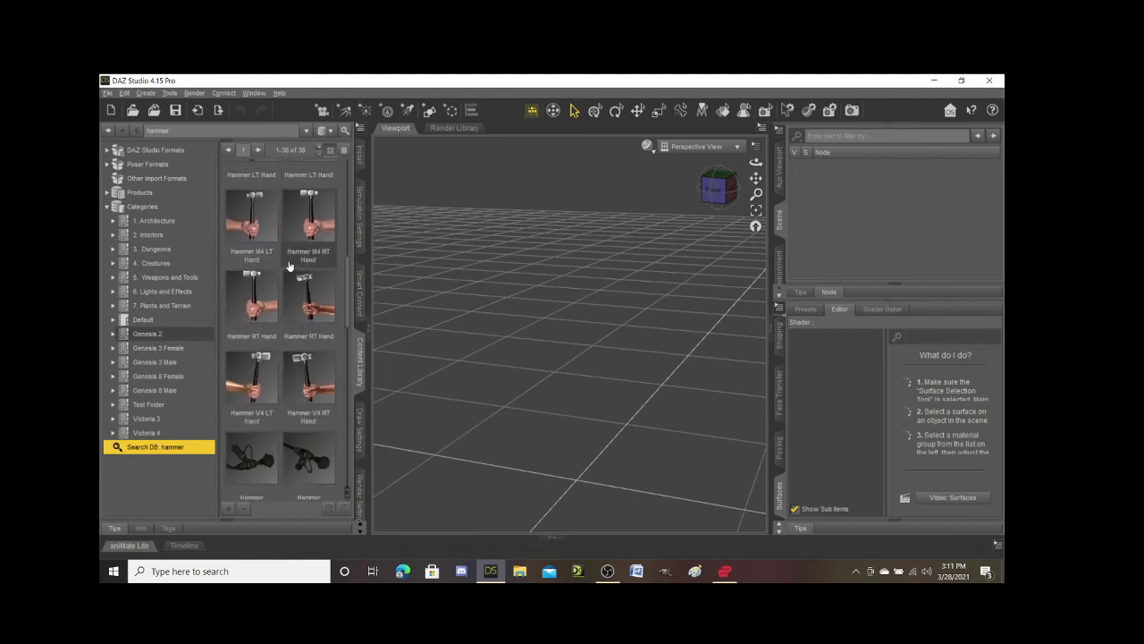
pyautogui.scroll(-2, 288, 265)
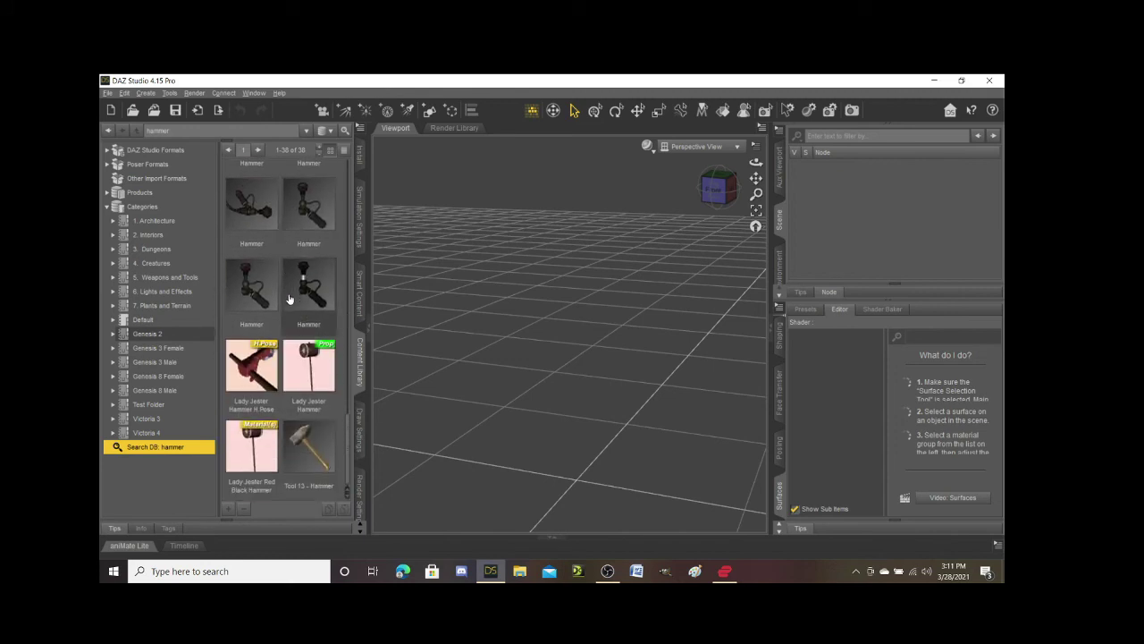
pyautogui.scroll(3, 289, 299)
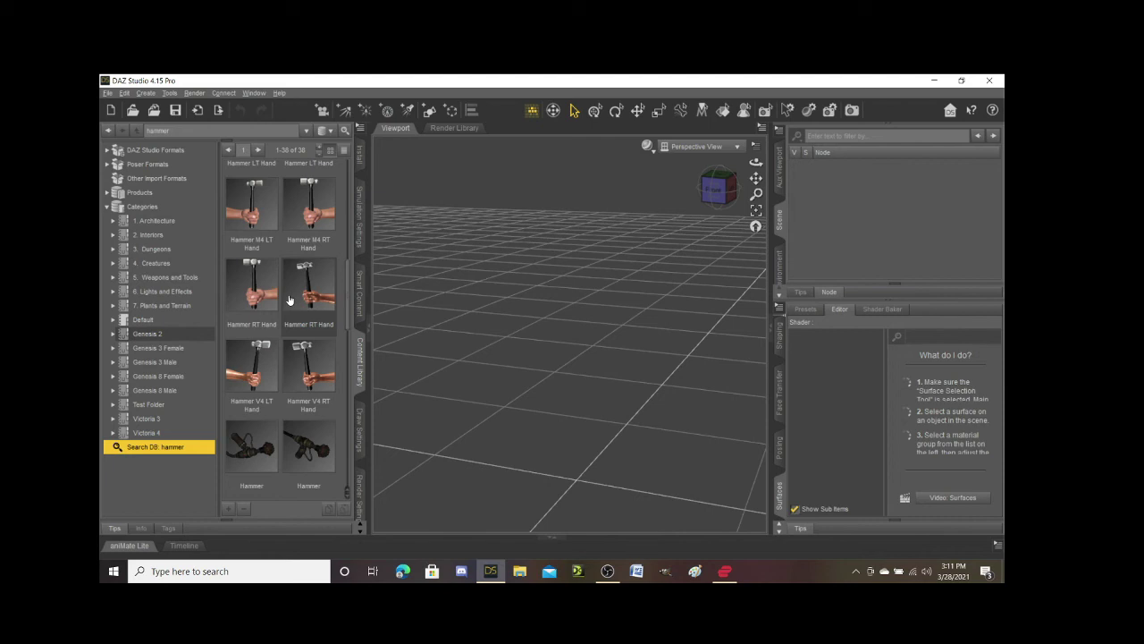
pyautogui.scroll(3, 290, 302)
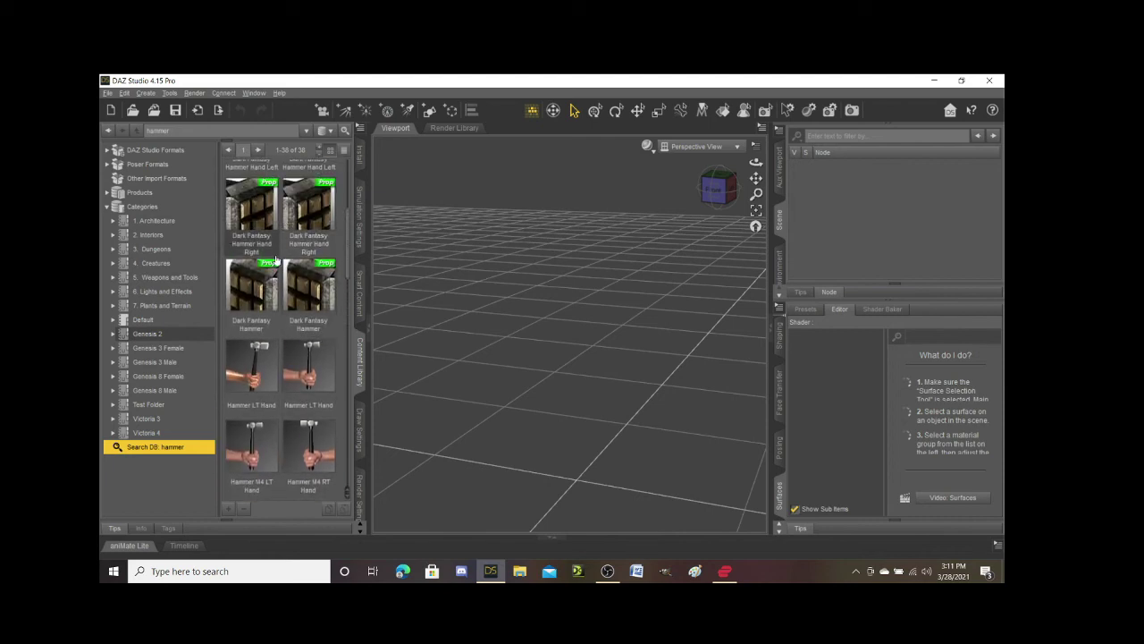
pyautogui.scroll(-3, 282, 281)
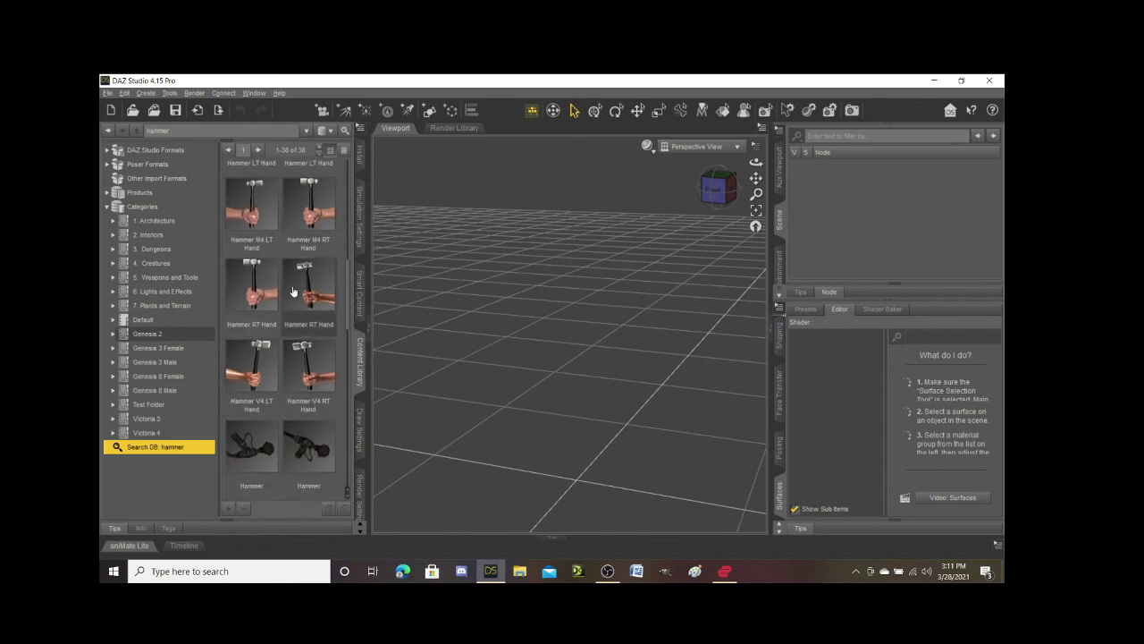
pyautogui.scroll(-2, 291, 308)
pyautogui.scroll(-1, 291, 308)
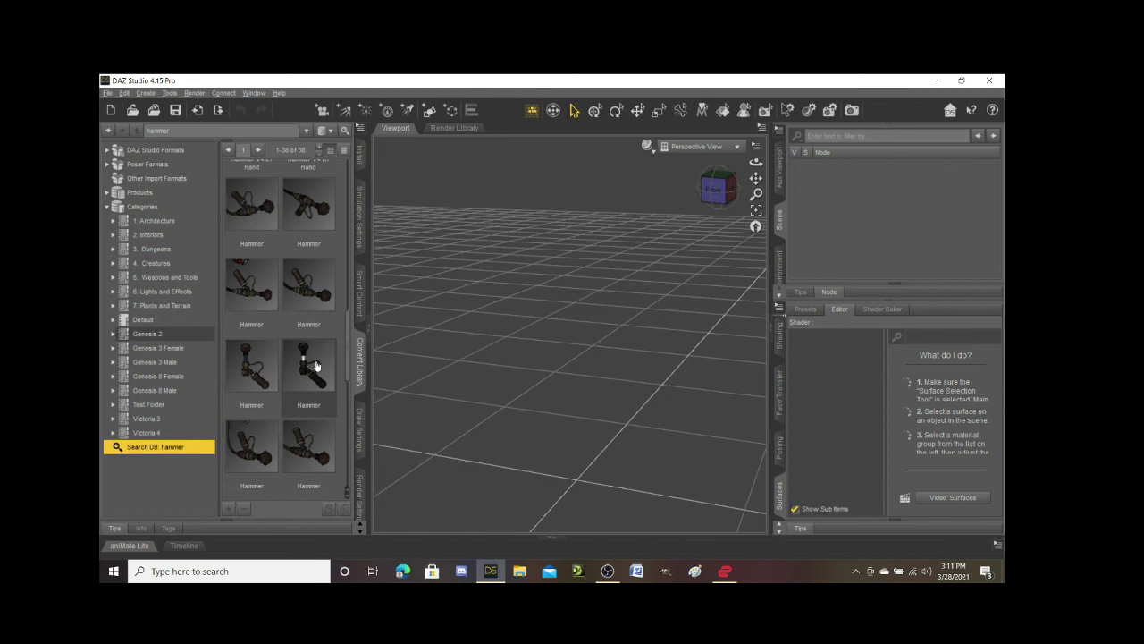
pyautogui.moveTo(312, 400)
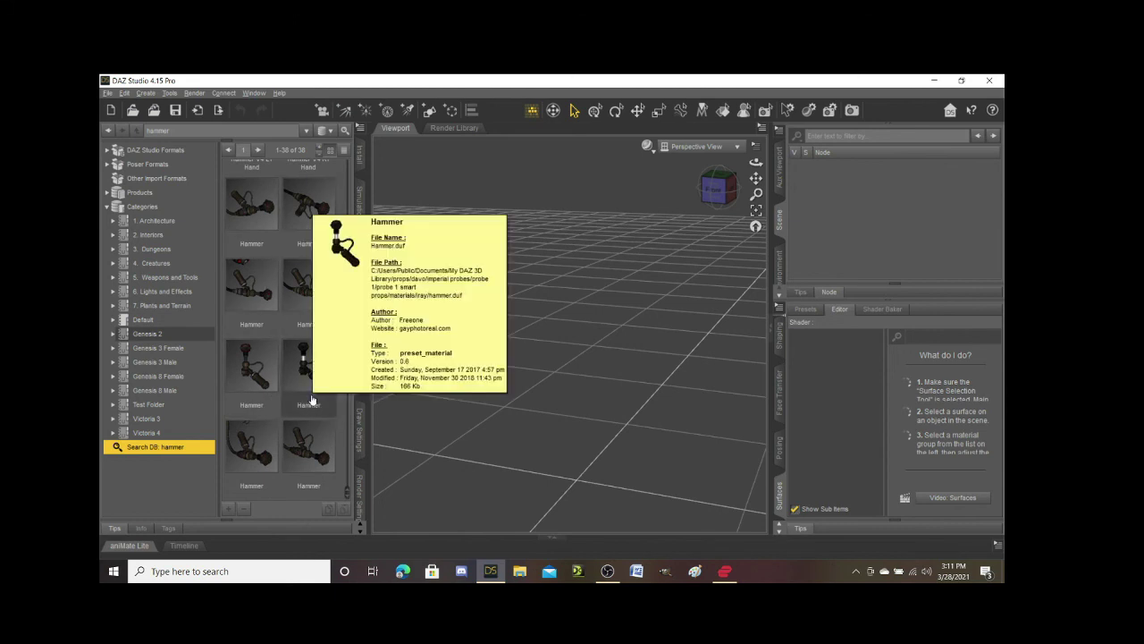
pyautogui.moveTo(277, 403)
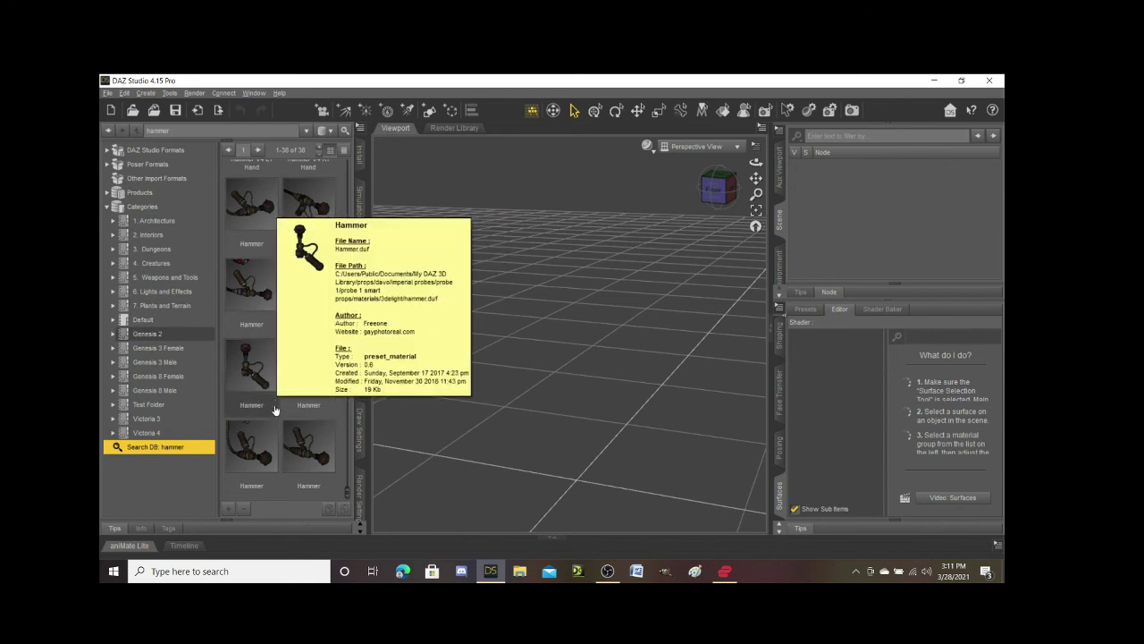
pyautogui.scroll(-3, 277, 412)
pyautogui.scroll(-1, 276, 420)
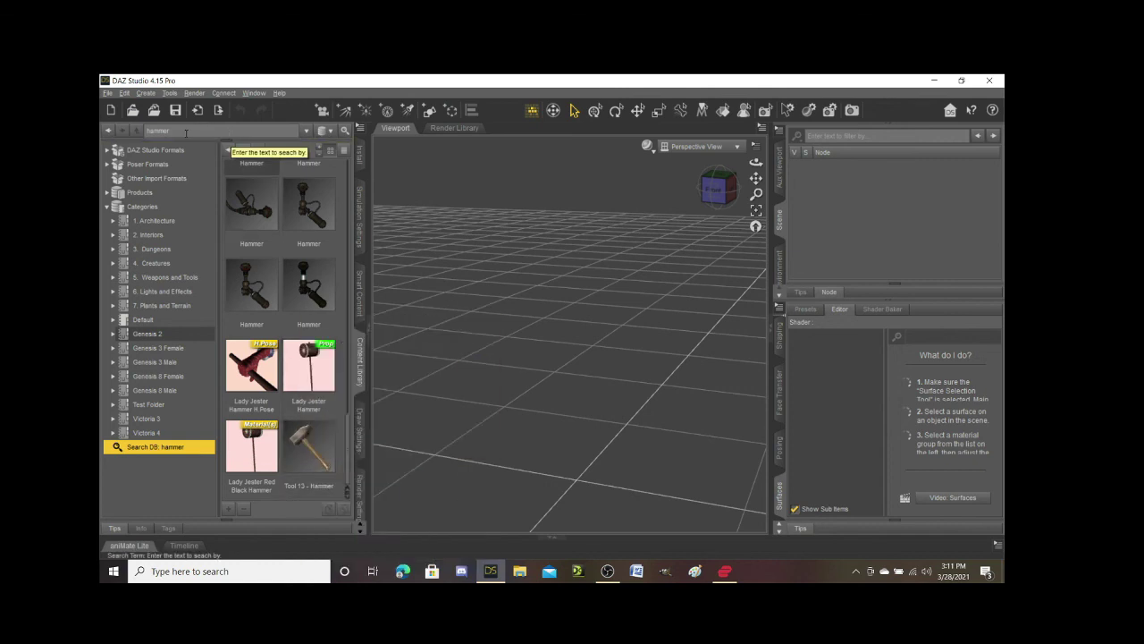
# - Select the 'hammer' search term in the search field to clear the search
pyautogui.moveTo(186, 132); pyautogui.dragTo(143, 132)
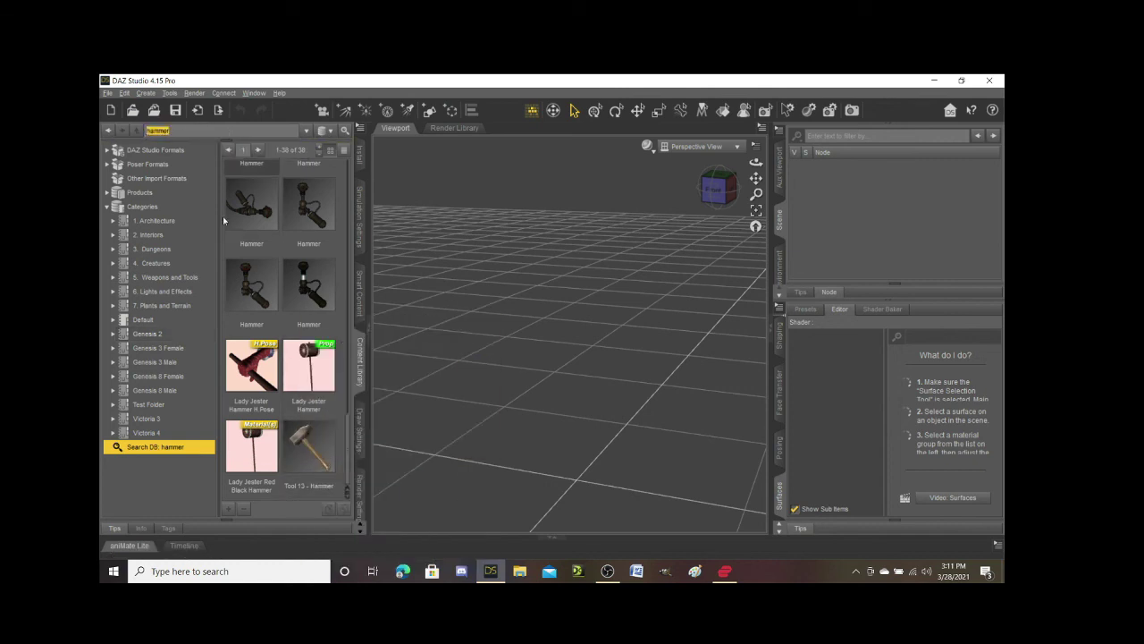
pyautogui.moveTo(290, 310)
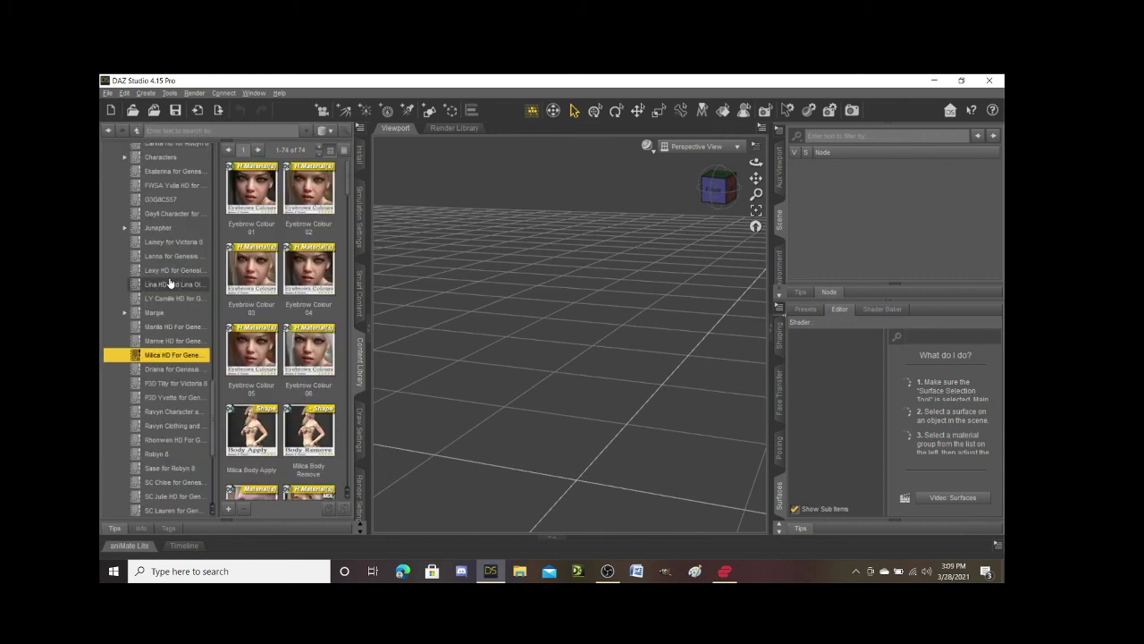
pyautogui.scroll(5, 169, 283)
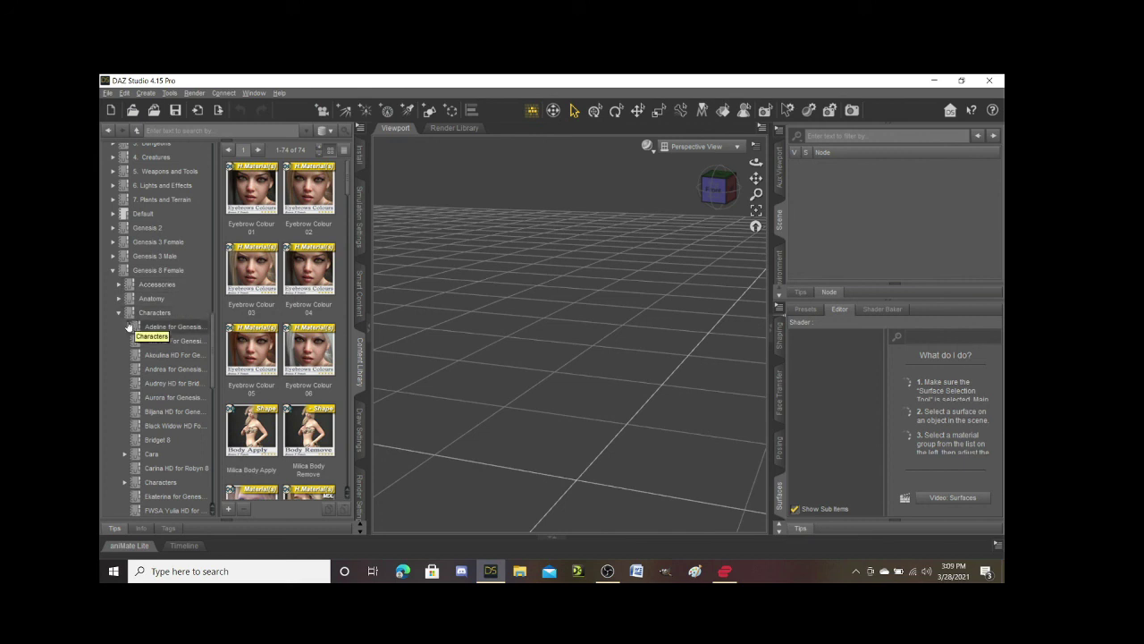
# - Collapse Genesis 8 Female, the E product group and the Products list in the tree
pyautogui.click(113, 274)
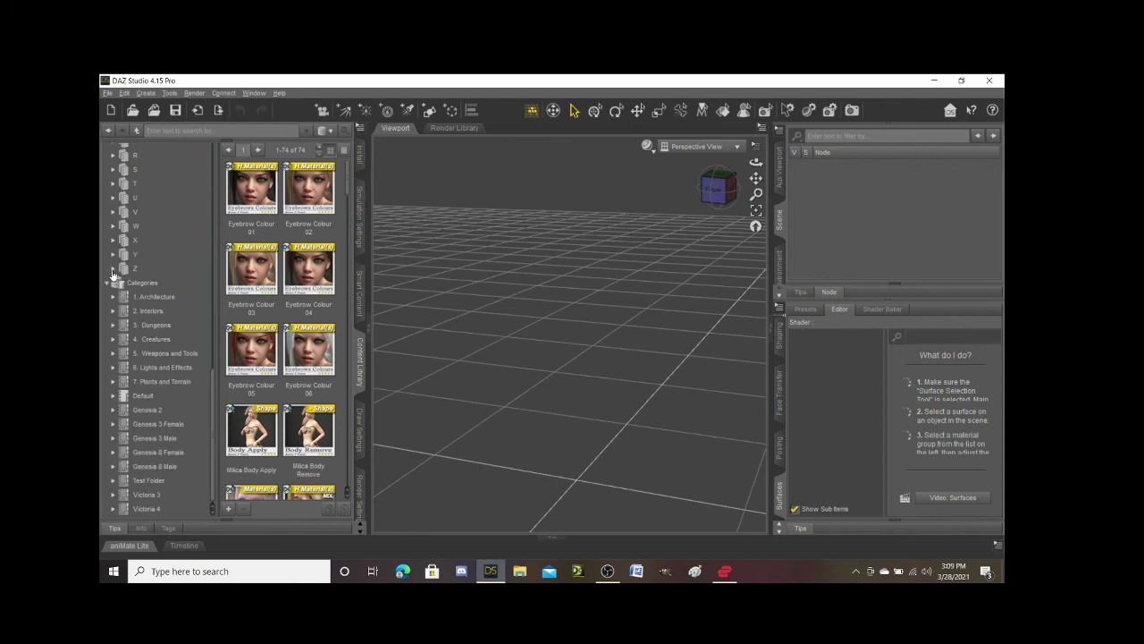
pyautogui.scroll(6, 165, 308)
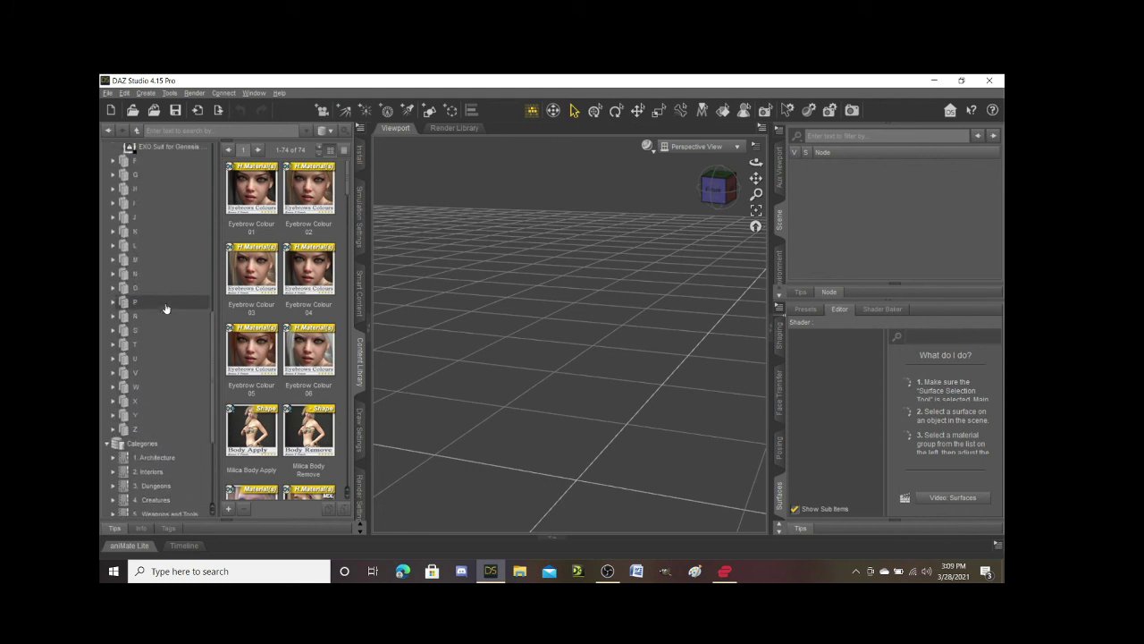
pyautogui.scroll(8, 141, 256)
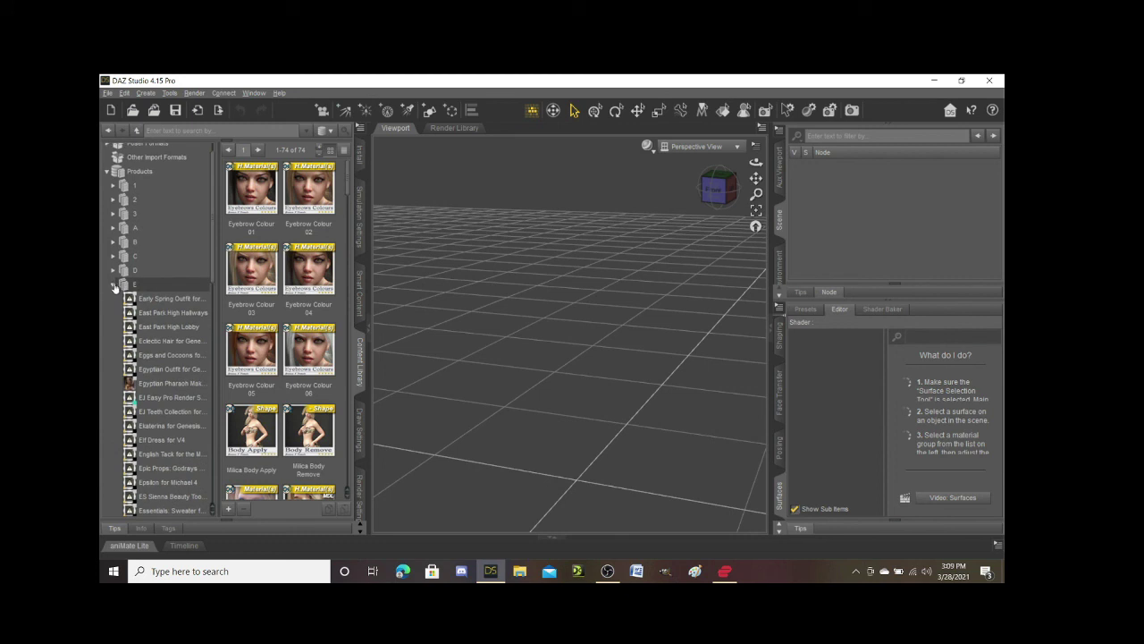
pyautogui.click(112, 285)
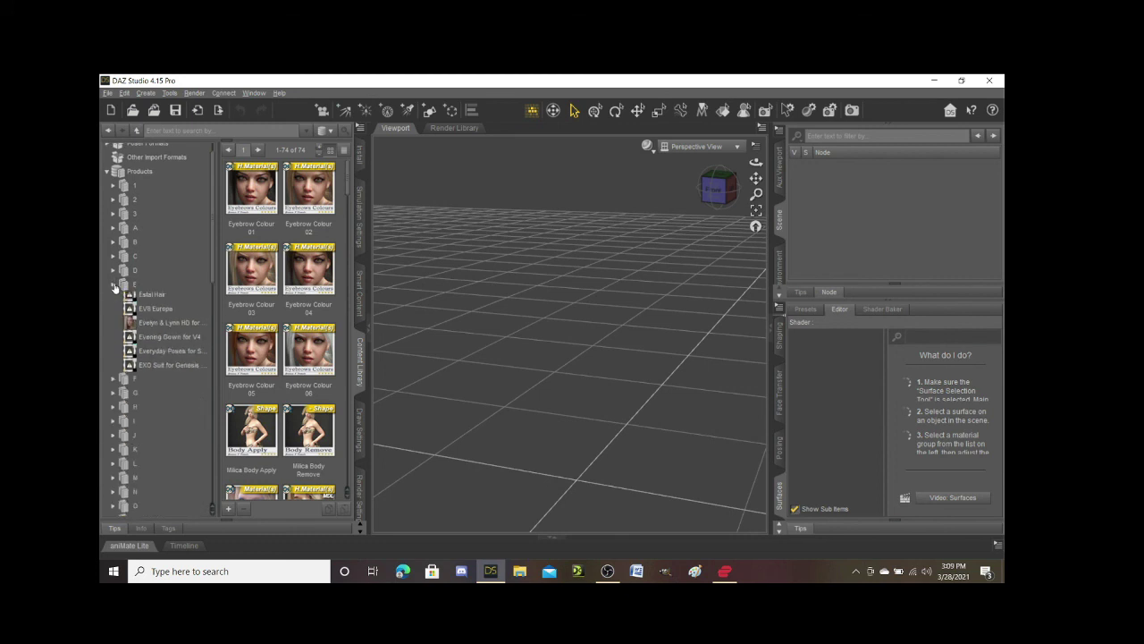
pyautogui.click(107, 171)
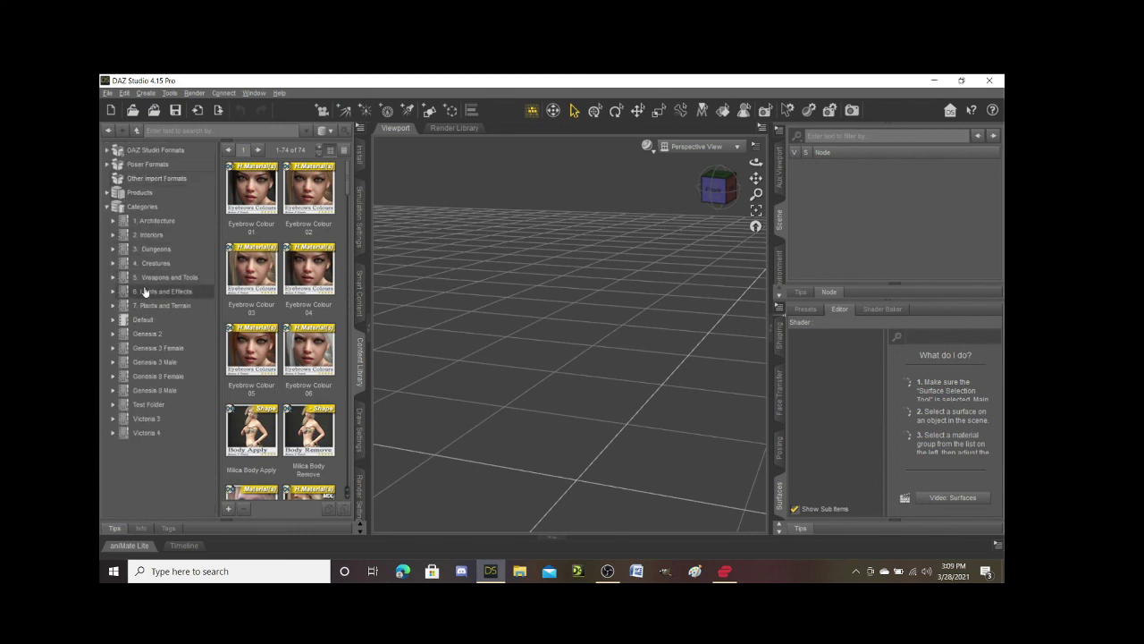